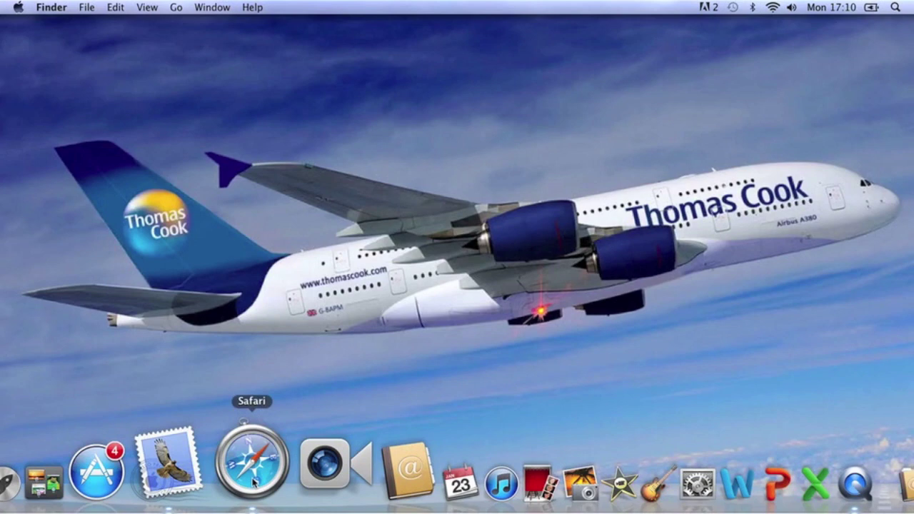
Step: Bring Safari forward from the dock and open a new window showing Top Sites
click(254, 482)
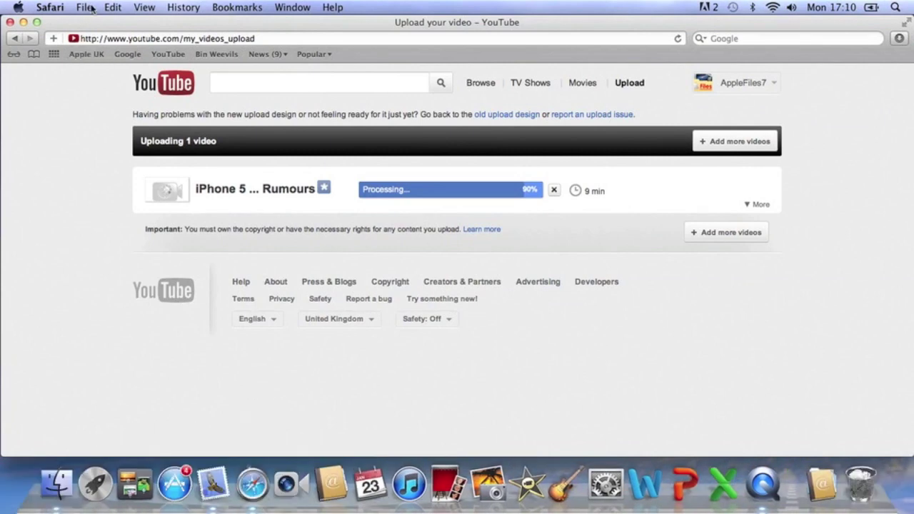
click(86, 8)
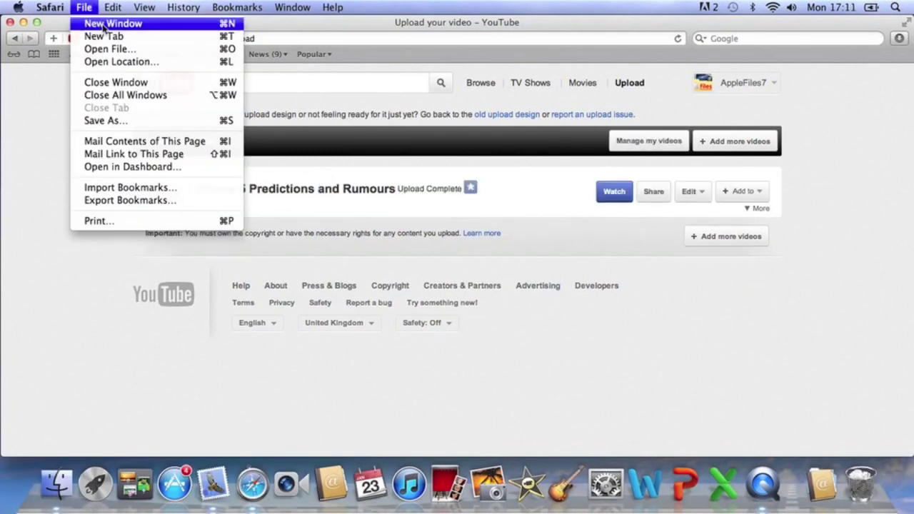
click(104, 25)
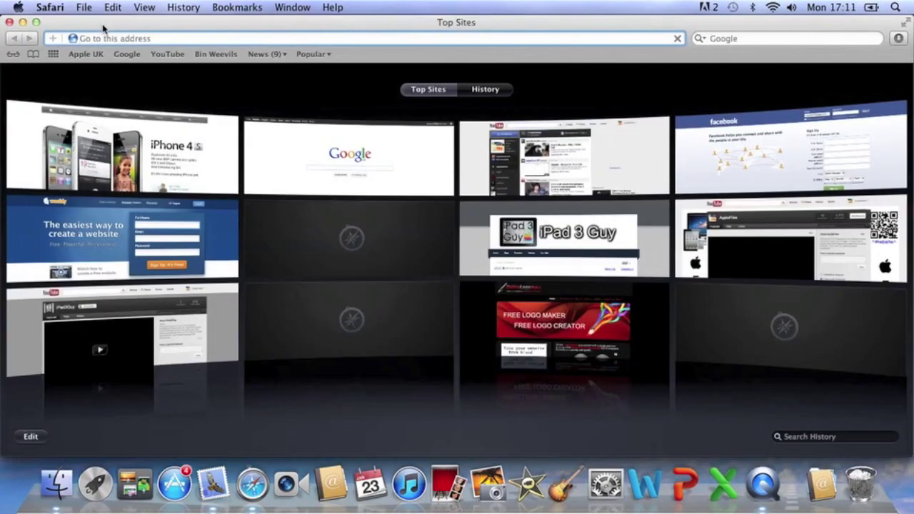
Step: Open Safari Preferences on the General pane and view the default browser choices
click(62, 9)
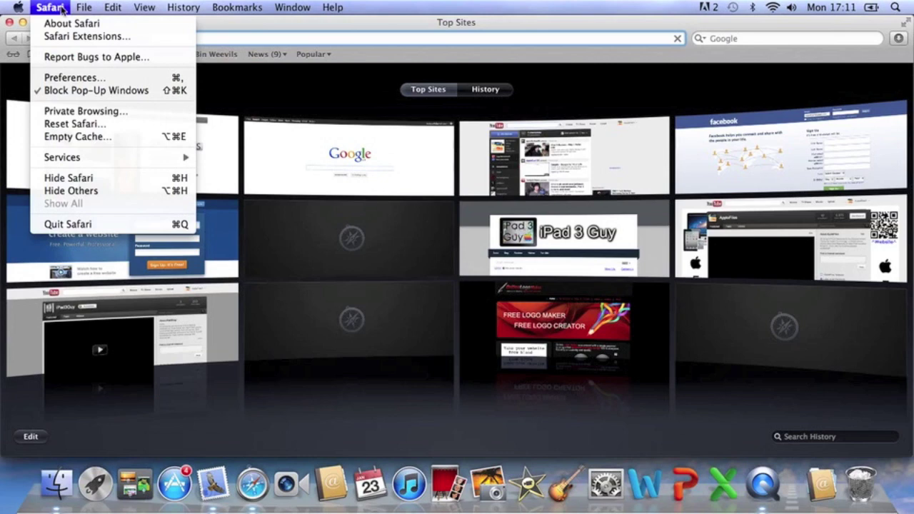
click(75, 78)
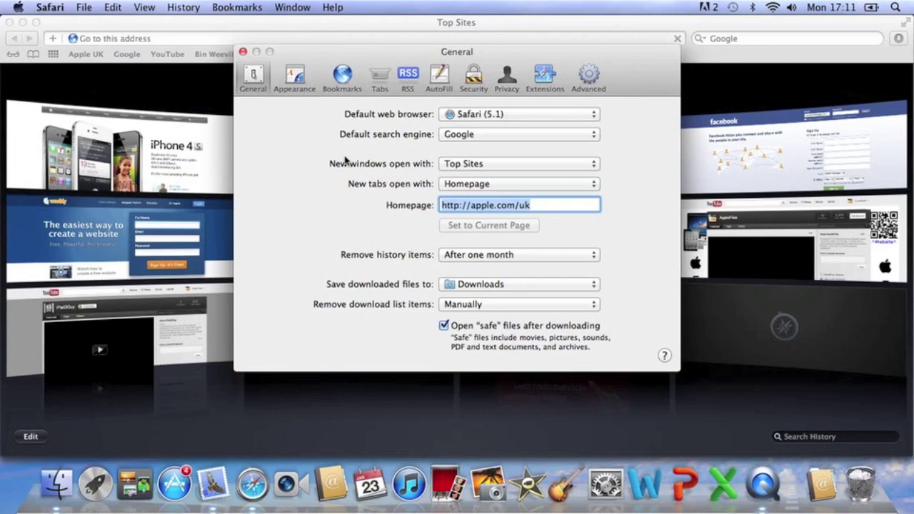
click(580, 115)
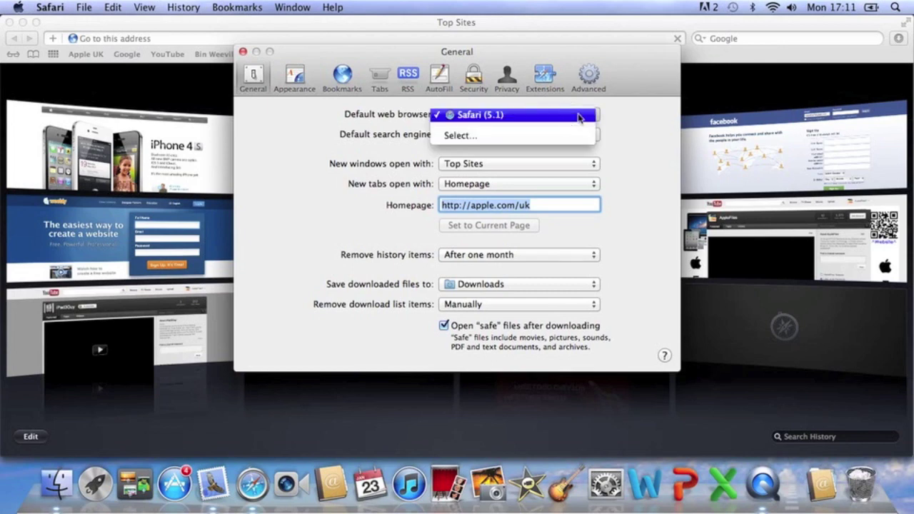
Step: Keep Safari (5.1) as the default browser and Google as the default search engine
click(579, 115)
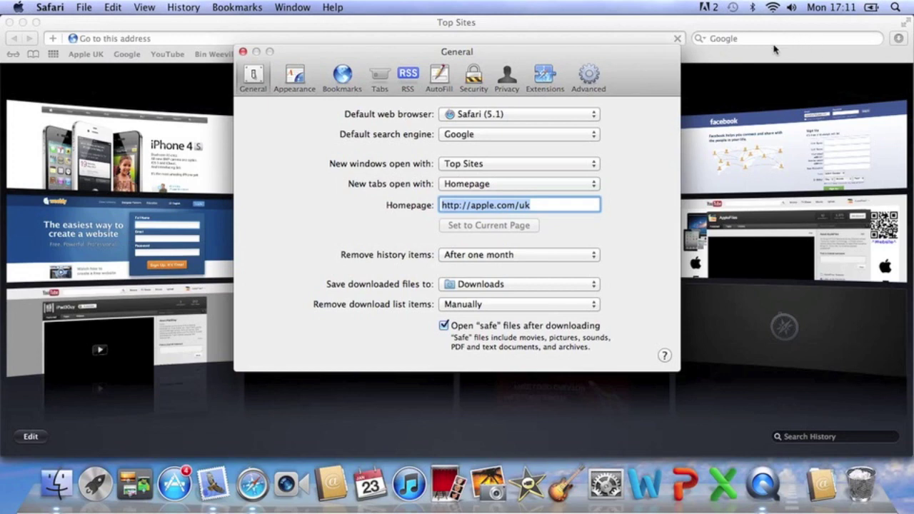
click(595, 139)
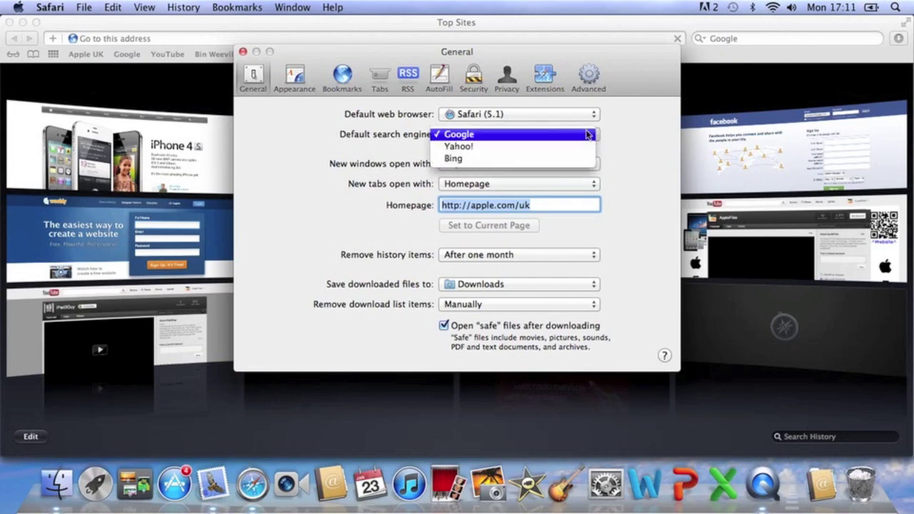
click(587, 135)
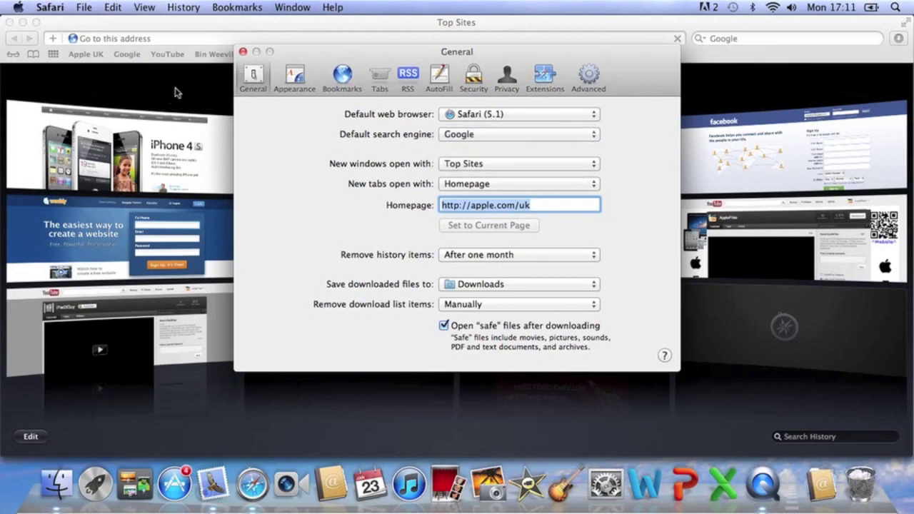
Step: Set new windows to open with Homepage and new tabs to open with Top Sites
click(580, 169)
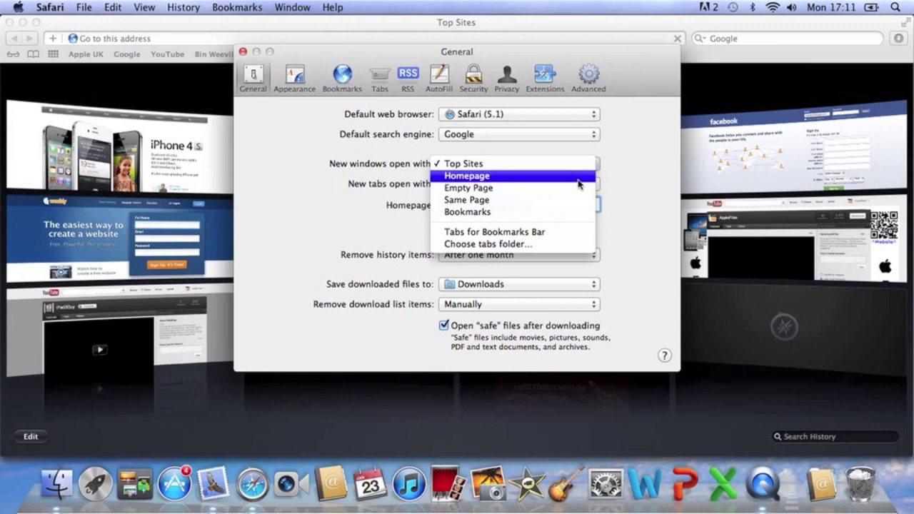
click(562, 176)
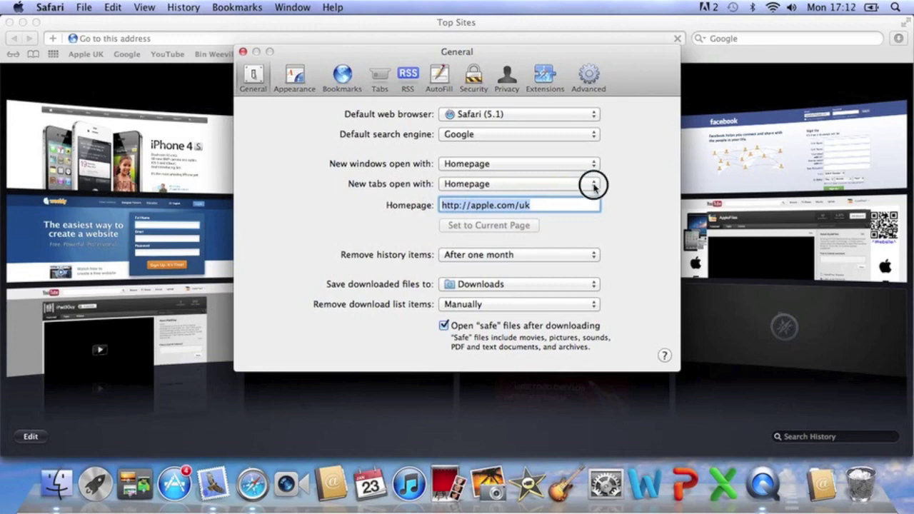
click(594, 185)
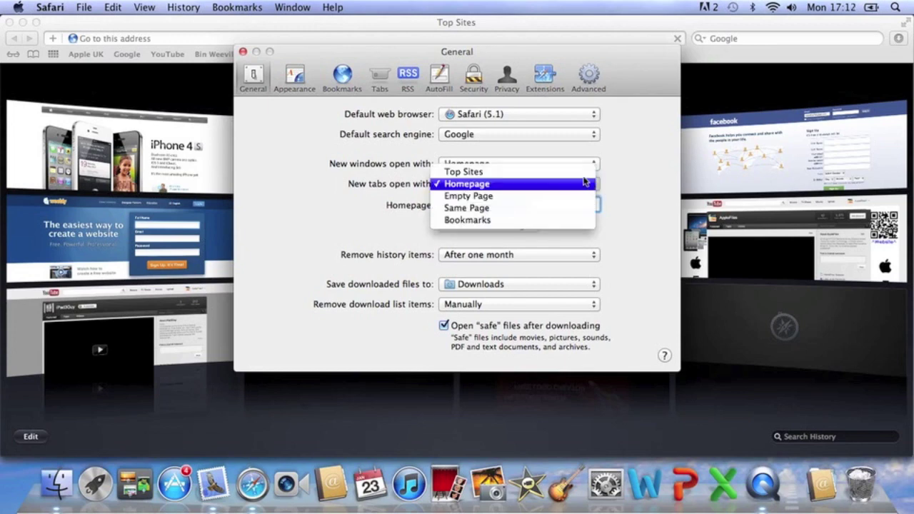
click(587, 173)
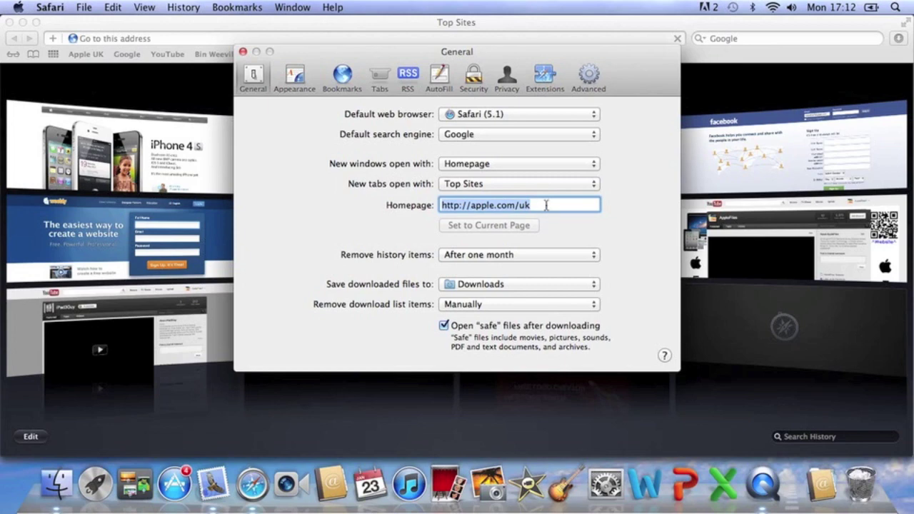
text(ww)
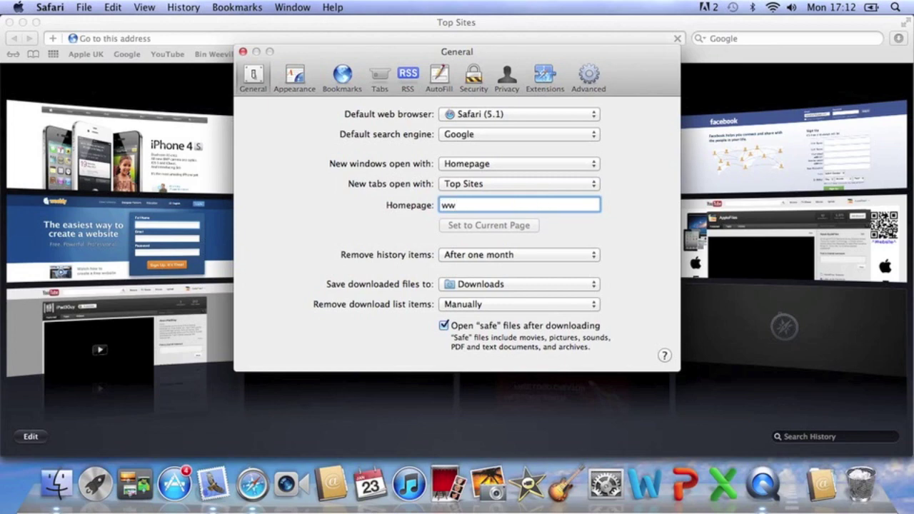
text(w.google.co.uk)
drag(645, 55, 634, 93)
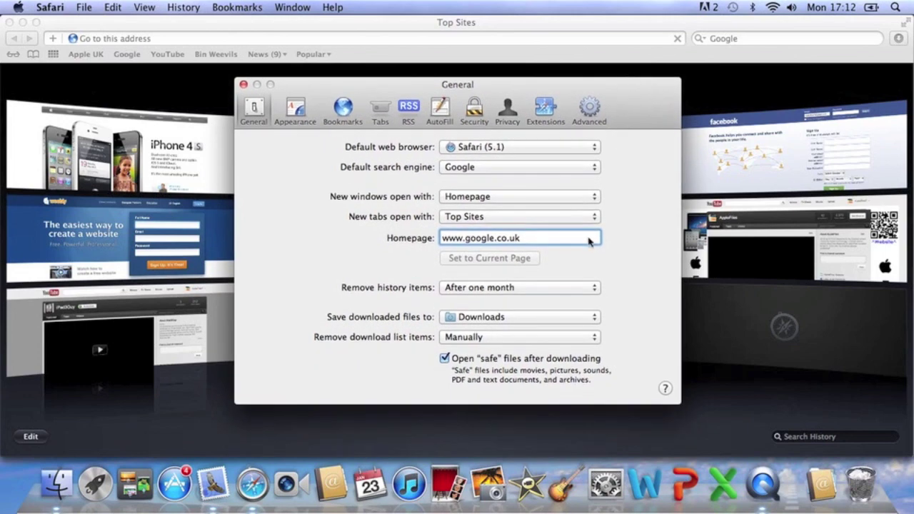
click(580, 288)
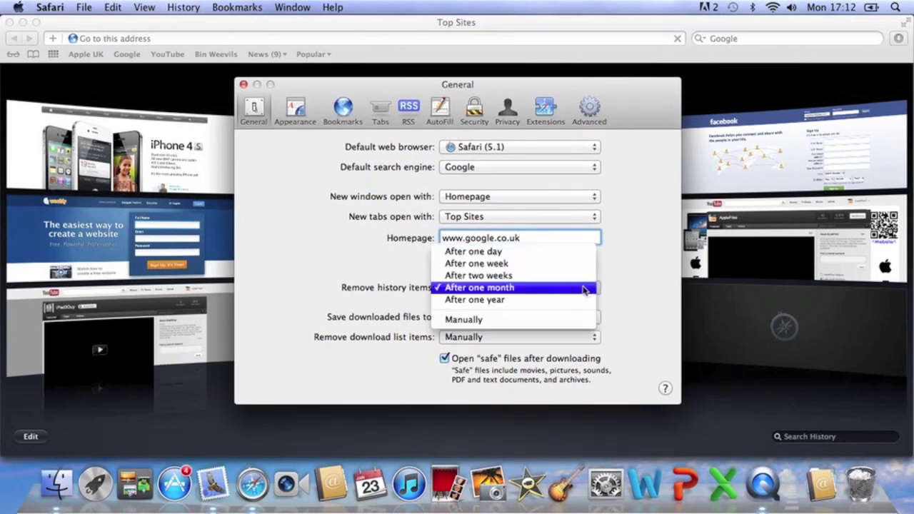
click(588, 258)
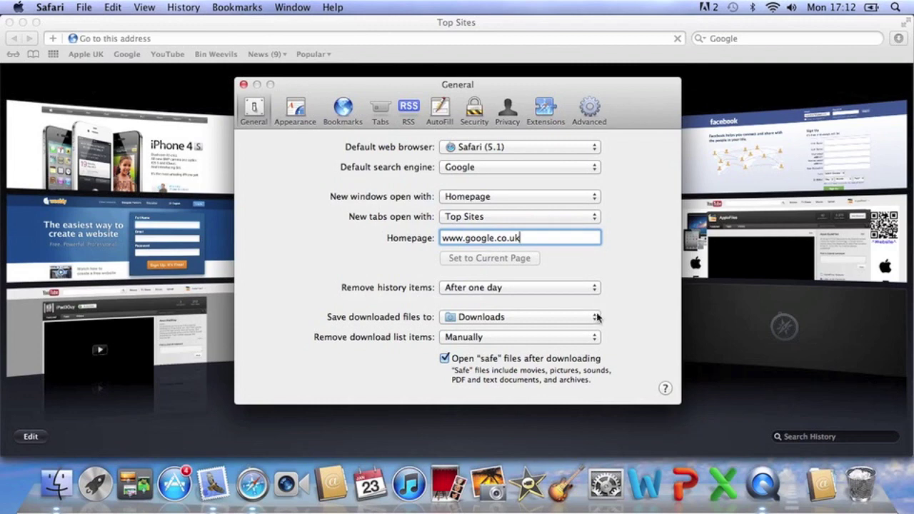
drag(658, 105, 659, 92)
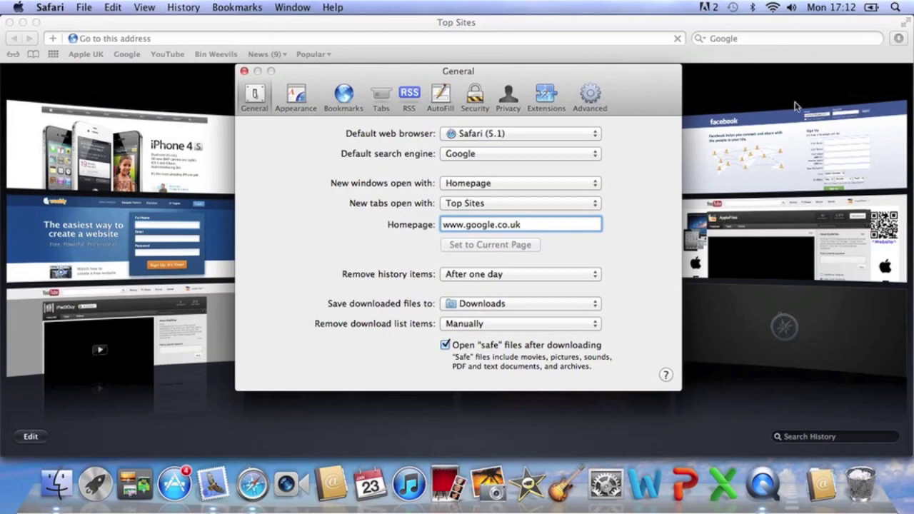
Step: Keep Downloads as the save folder and remove download list items upon successful download
click(591, 304)
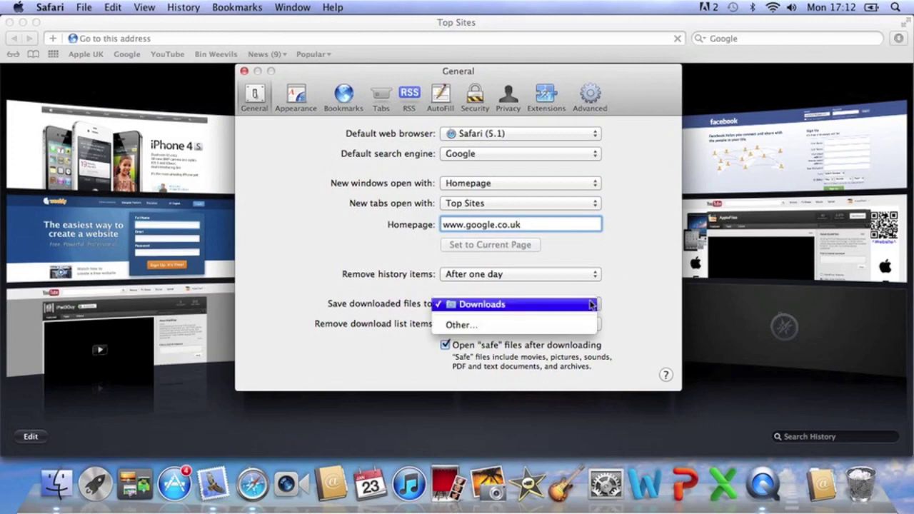
click(636, 314)
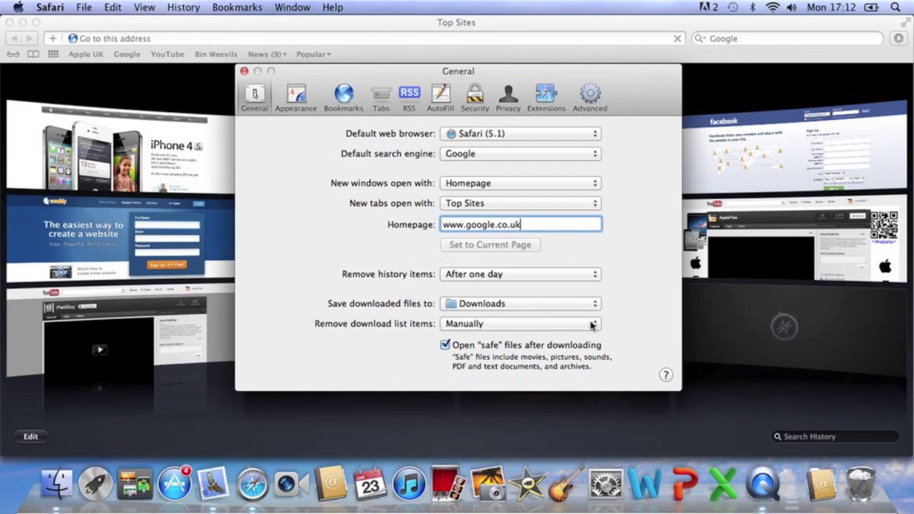
click(592, 325)
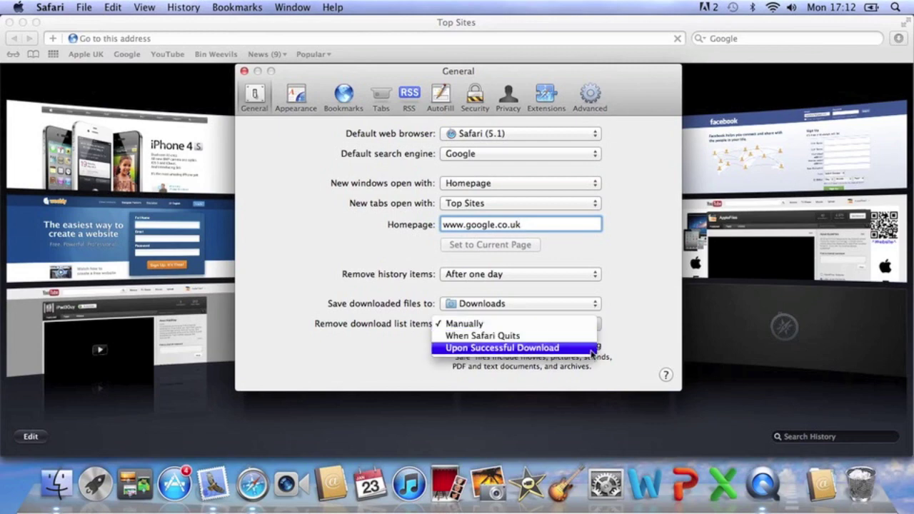
click(592, 349)
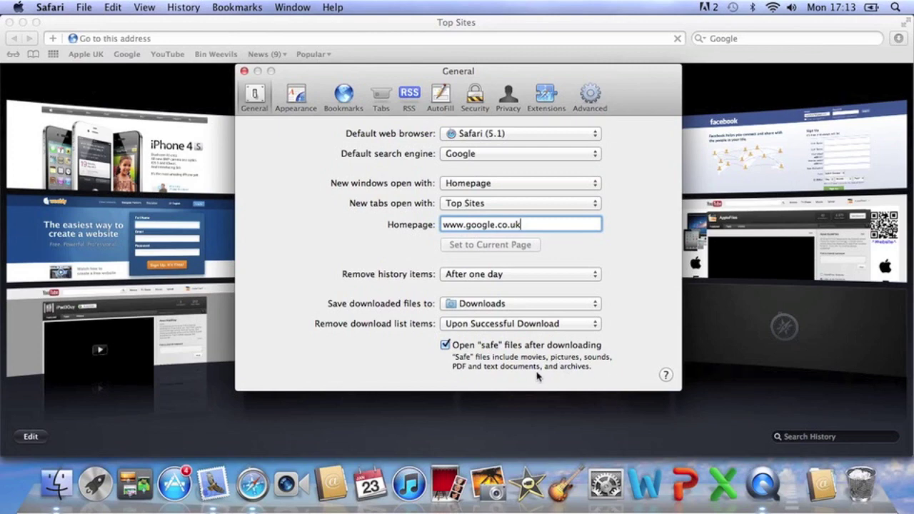
click(300, 100)
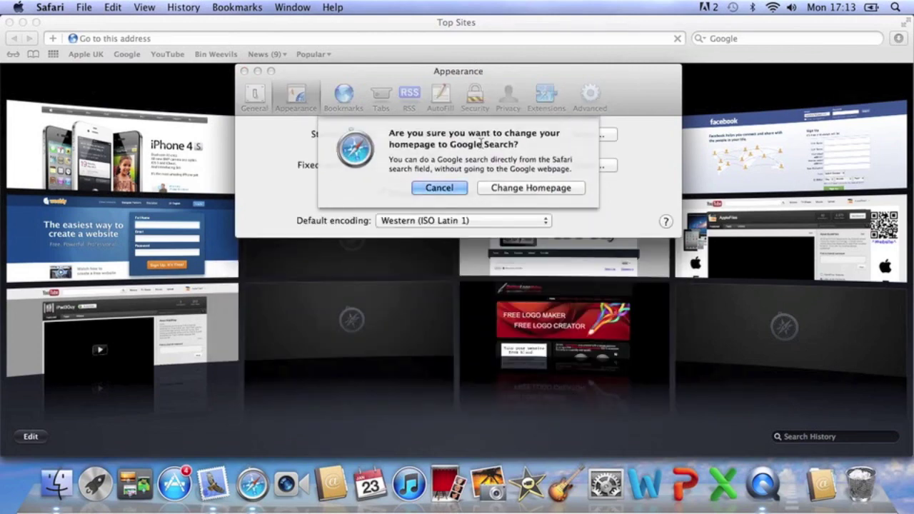
Step: Confirm the Google Search homepage change and make Century Gothic 16 the standard font
click(535, 187)
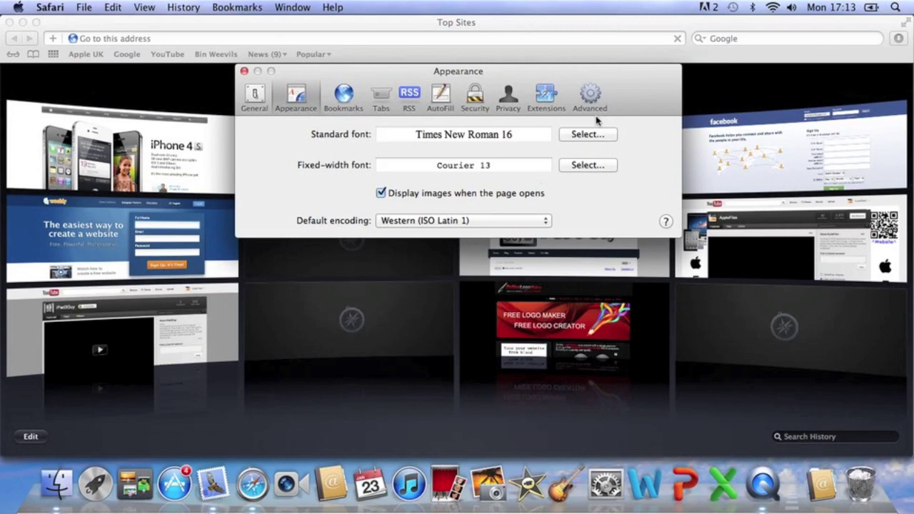
click(588, 135)
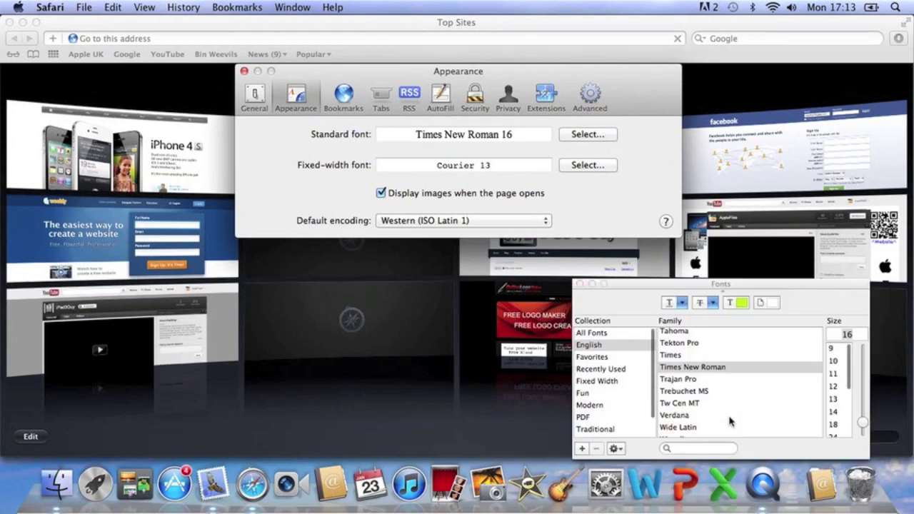
scroll(729, 422, up, 15)
scroll(730, 421, up, 15)
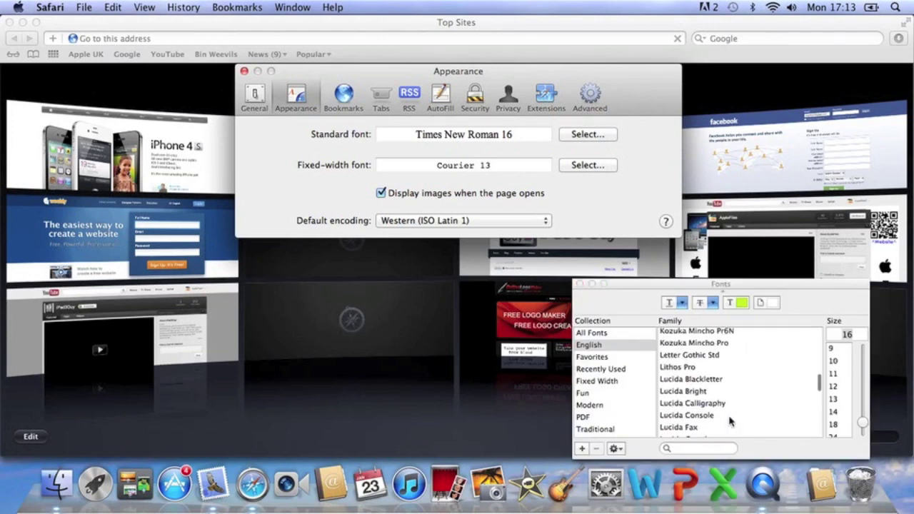
scroll(730, 421, up, 5)
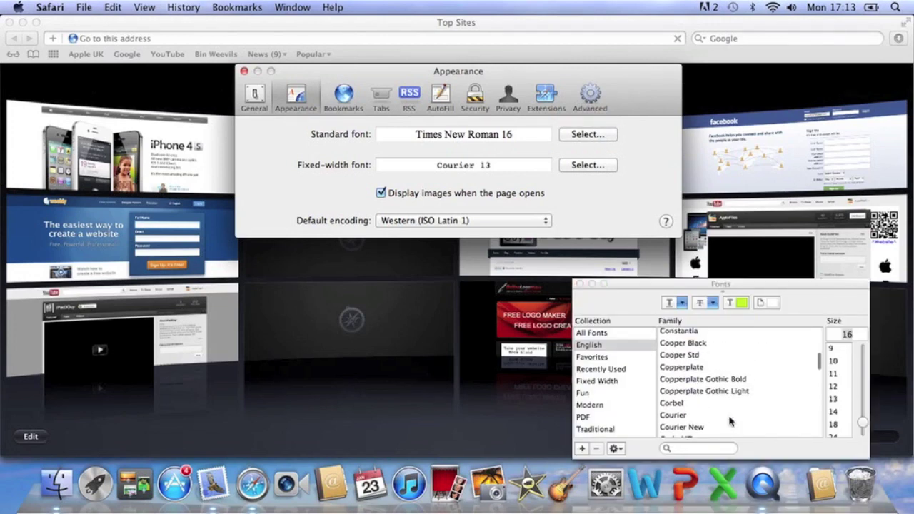
scroll(730, 421, up, 5)
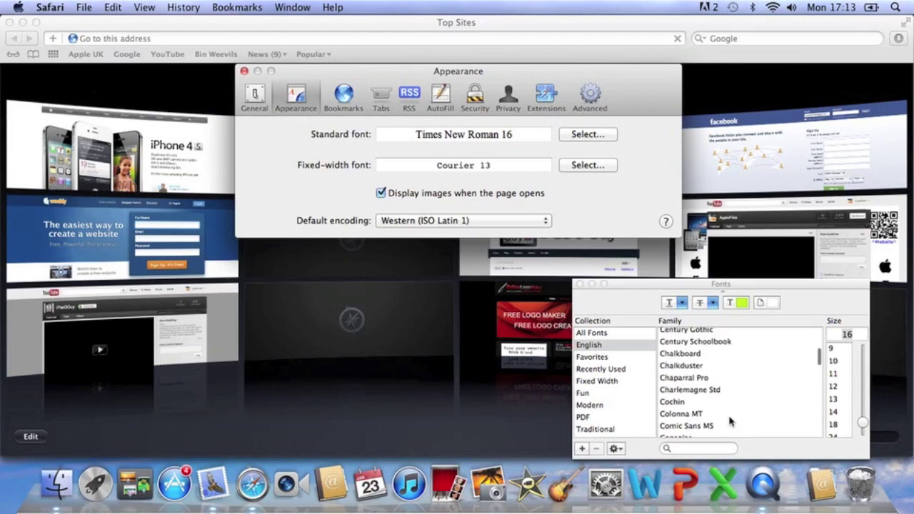
click(712, 360)
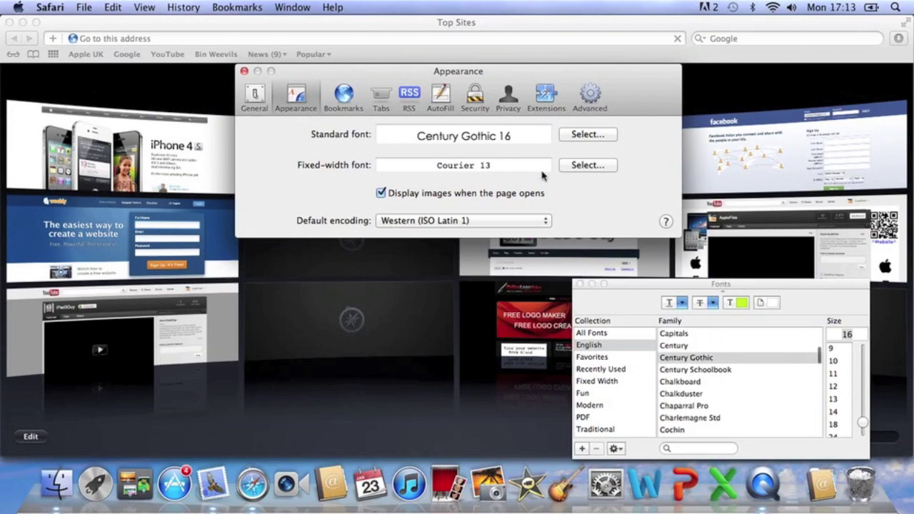
click(579, 283)
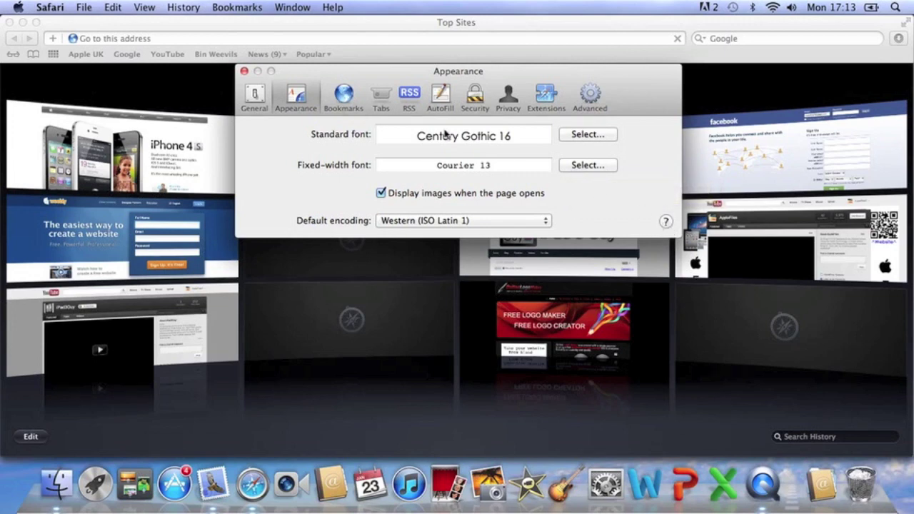
click(347, 98)
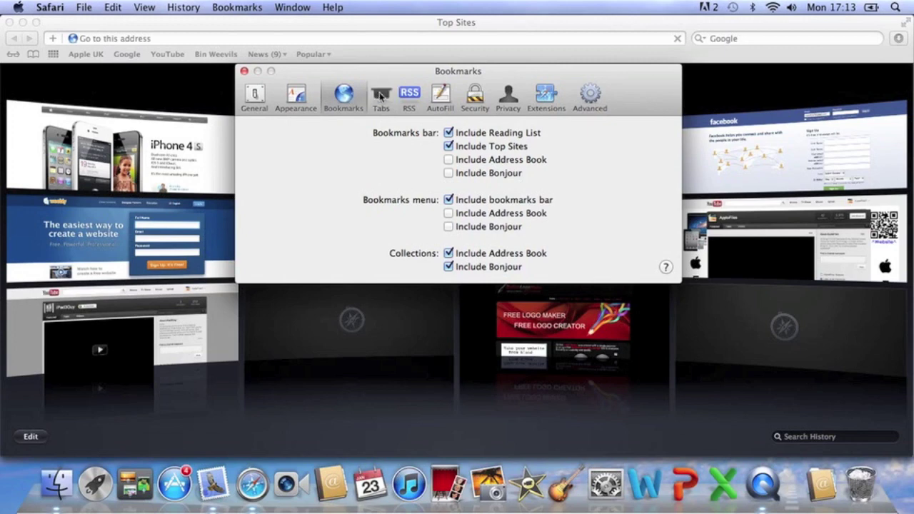
Step: In the Tabs pane, leave 'Open pages in tabs instead of windows' set to Always
click(381, 97)
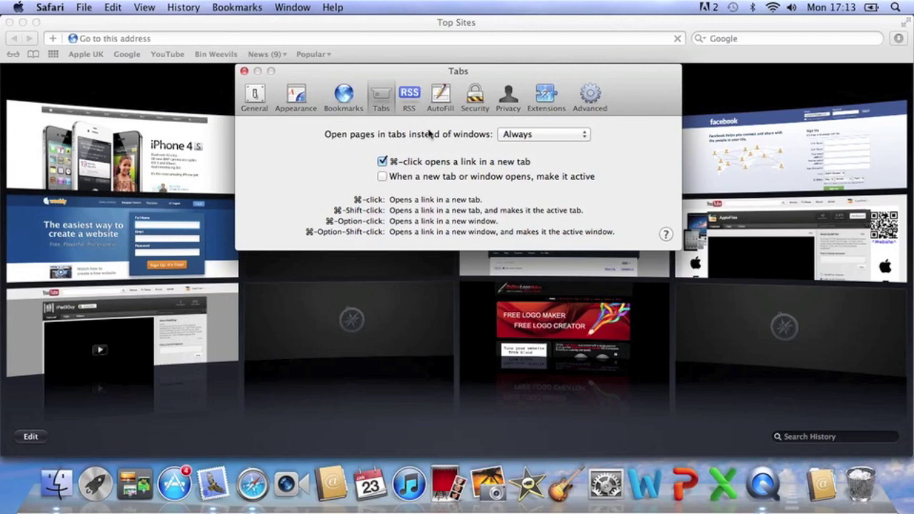
click(582, 135)
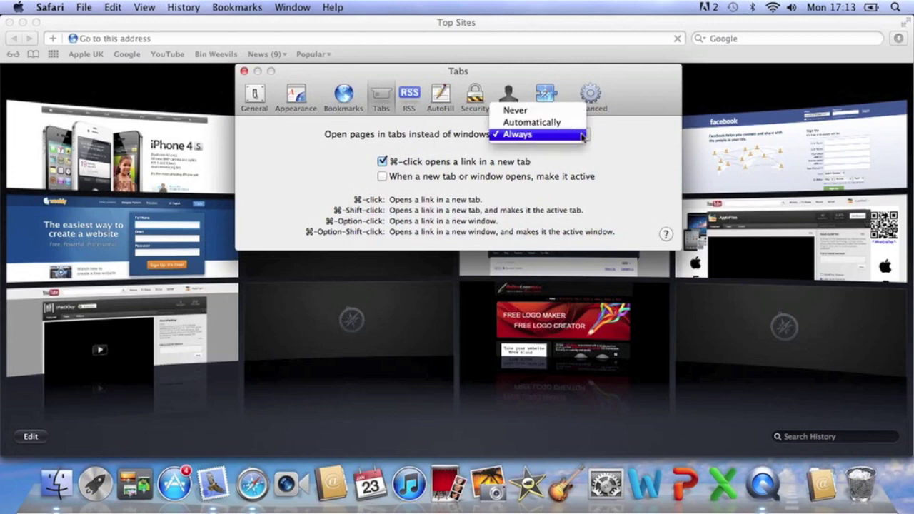
click(583, 136)
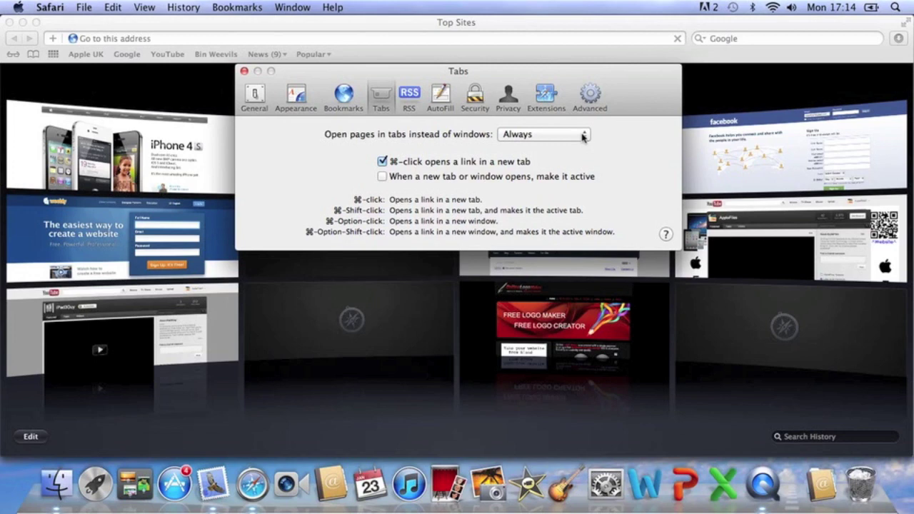
click(410, 98)
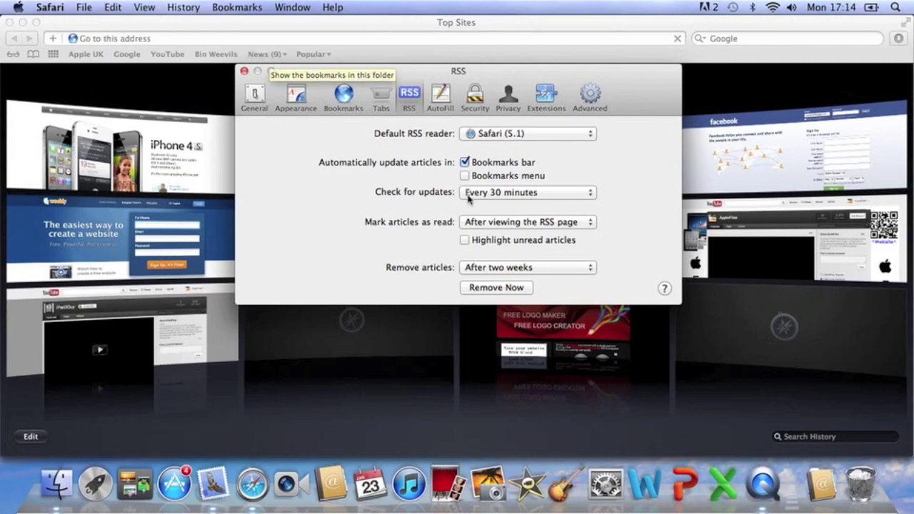
Step: Leave the RSS Check for updates setting at Every 30 minutes
click(587, 195)
click(586, 192)
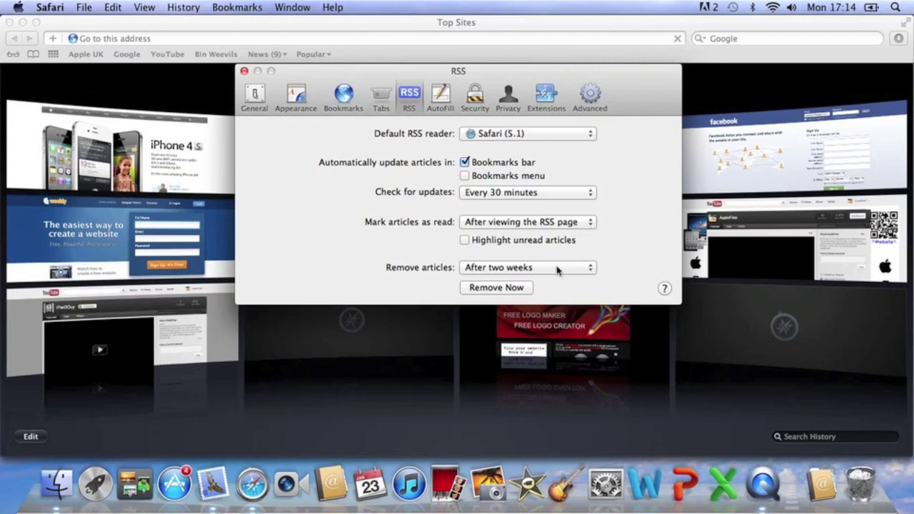
click(442, 100)
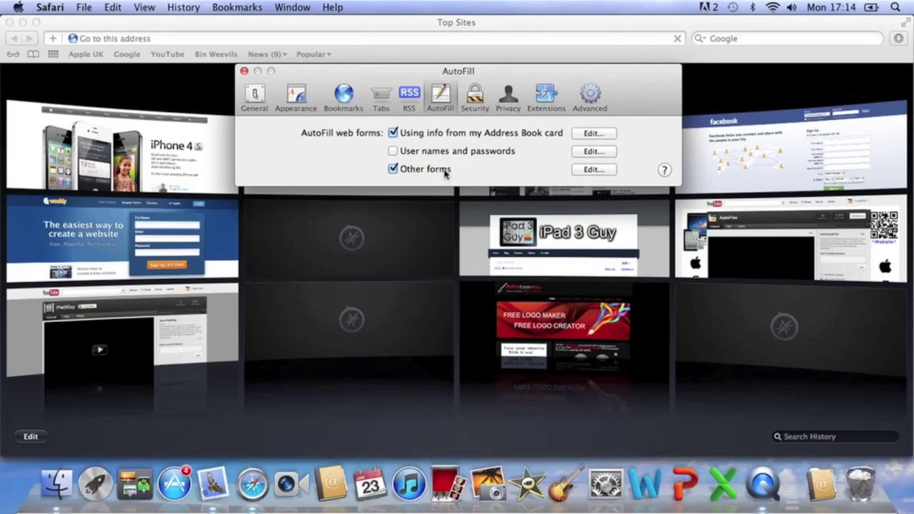
Step: Uncheck AutoFill from the Address Book card and other forms, then review the Security pane
click(393, 133)
click(392, 169)
click(476, 100)
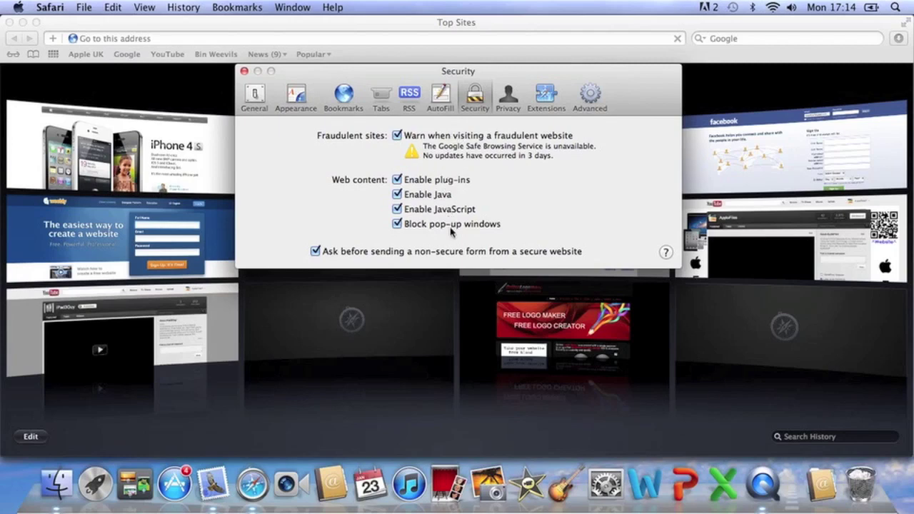
click(513, 100)
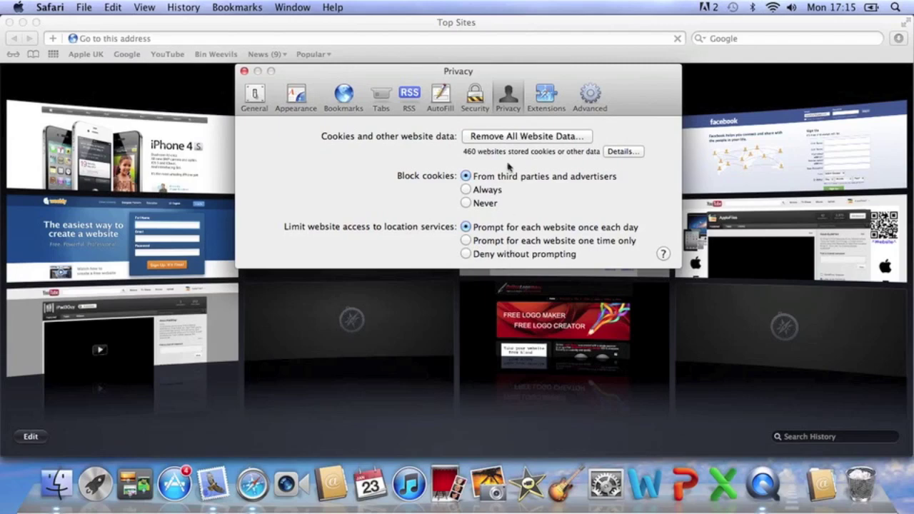
Step: Look over the Extensions pane, then move on to the Advanced pane
click(547, 97)
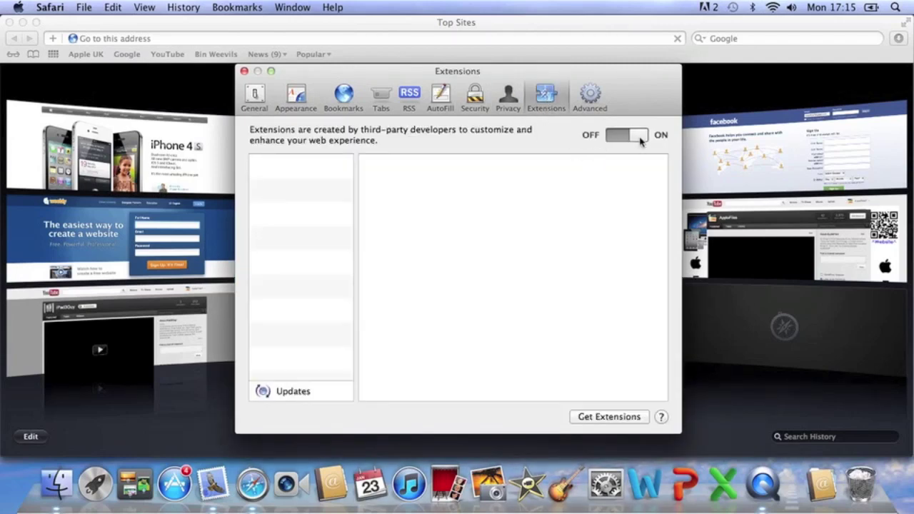
click(590, 93)
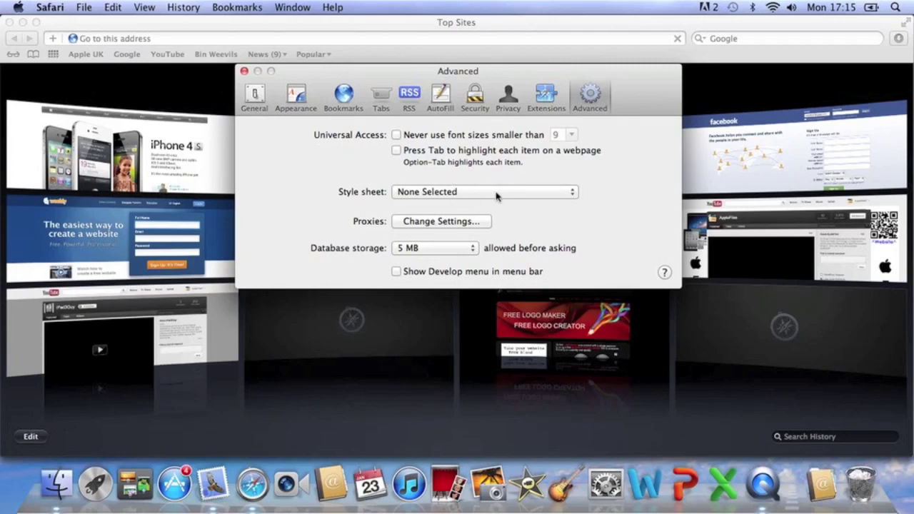
Step: Leave the style sheet at None Selected and database storage at 5 MB, then close Preferences
click(570, 196)
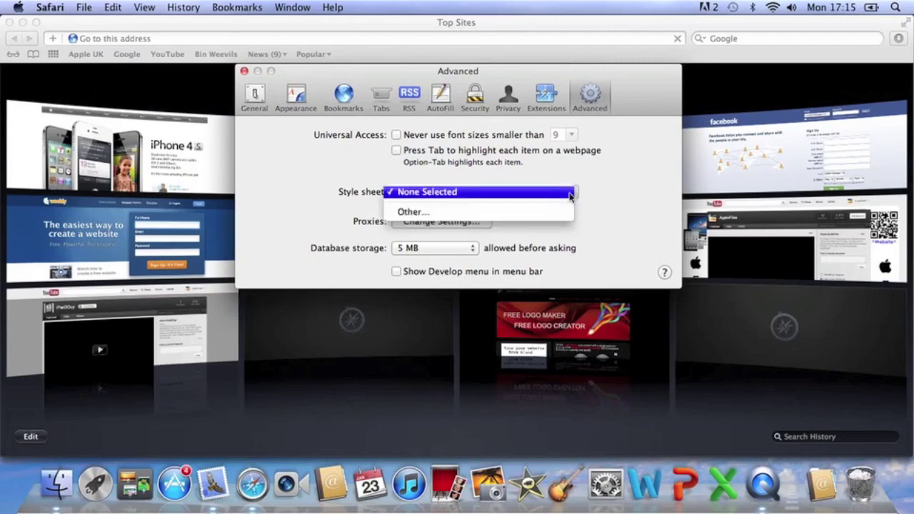
click(473, 227)
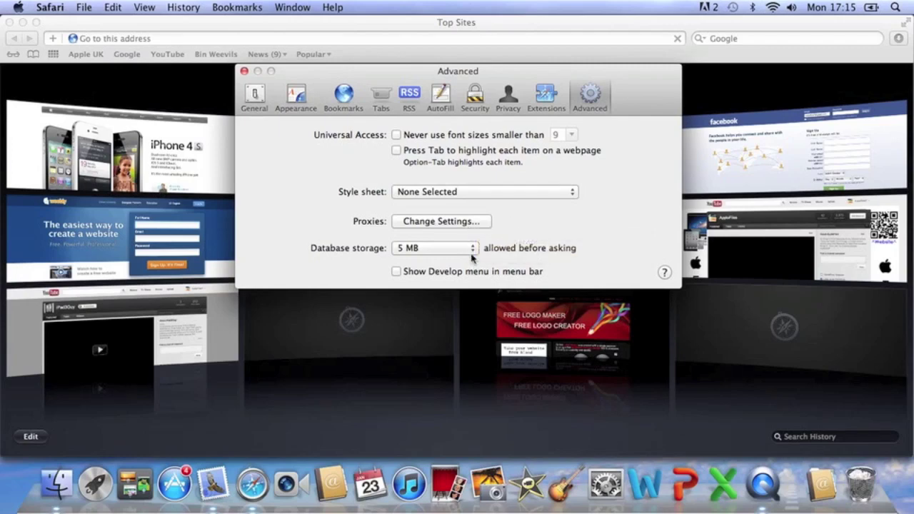
click(469, 249)
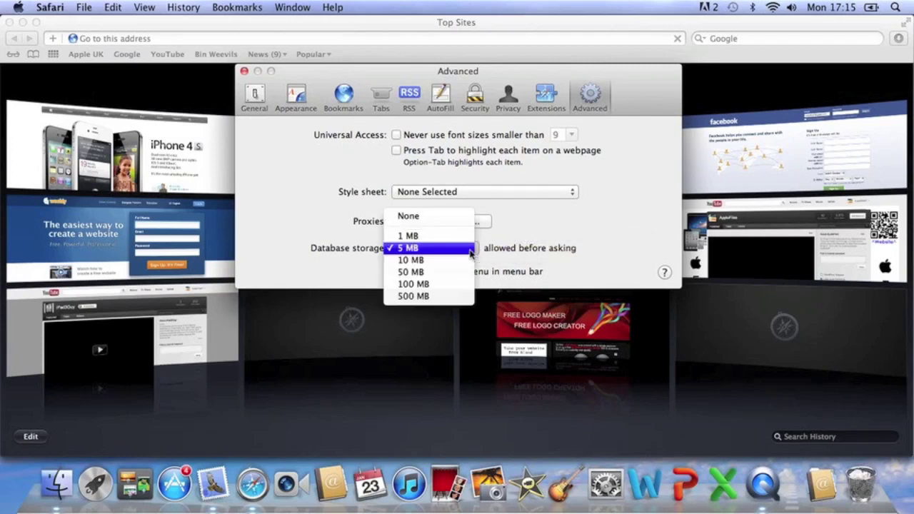
click(470, 248)
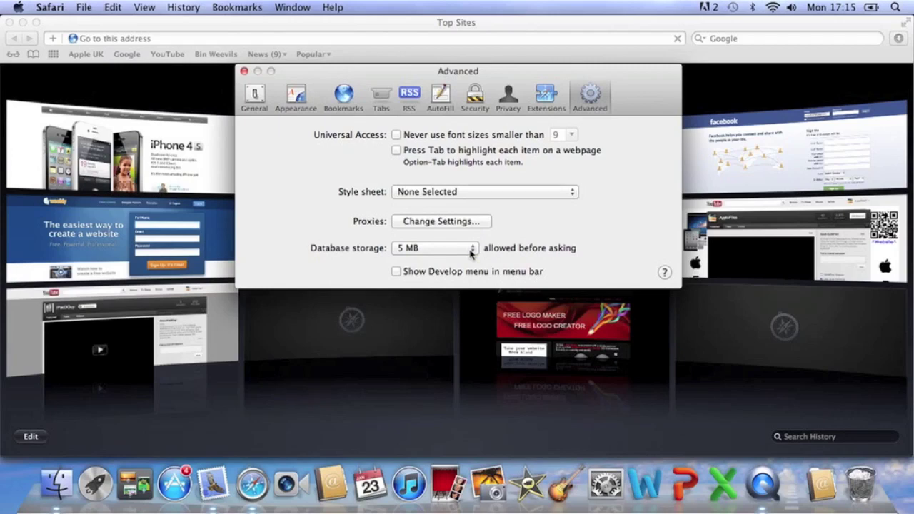
click(244, 71)
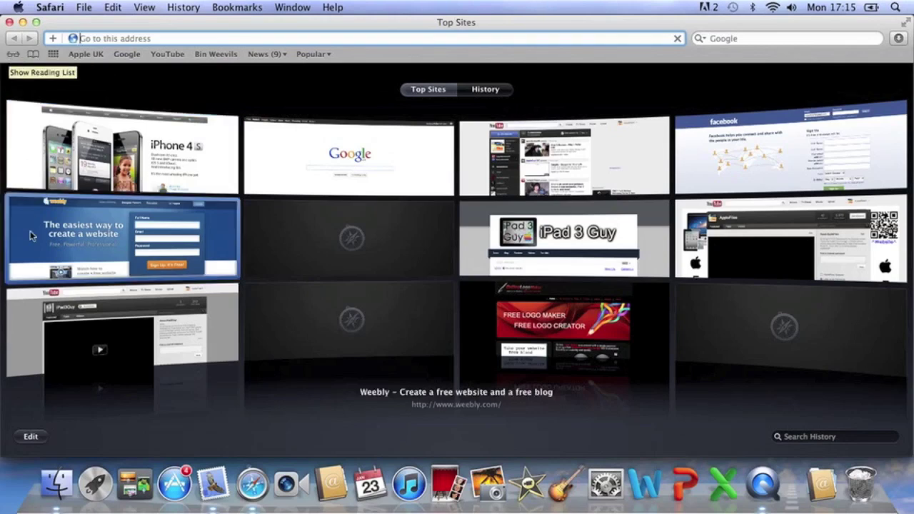
Step: Remove the empty tile and Free Logo Maker from Top Sites, leaving YouTube unpinned
click(30, 437)
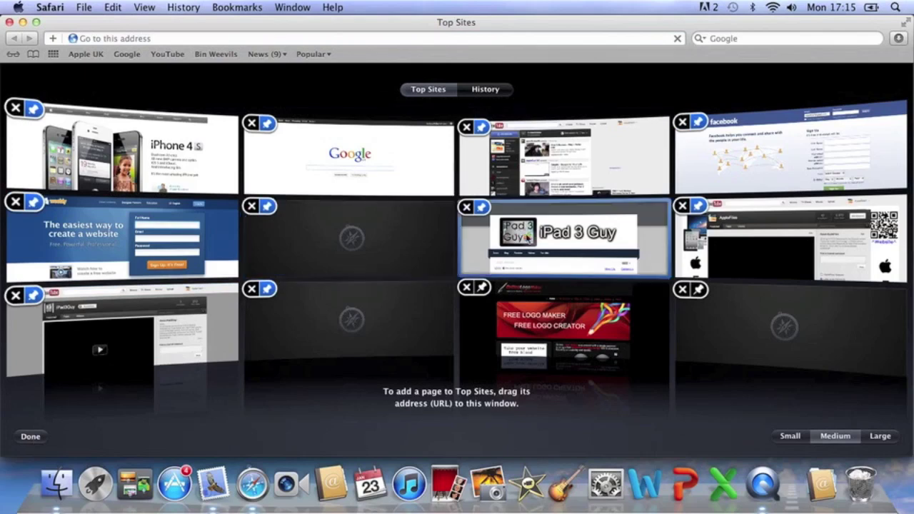
click(682, 290)
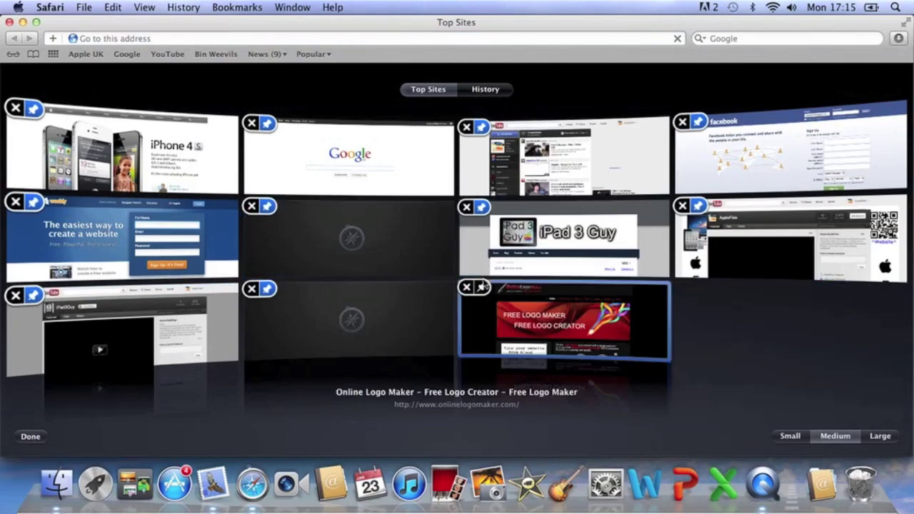
click(465, 287)
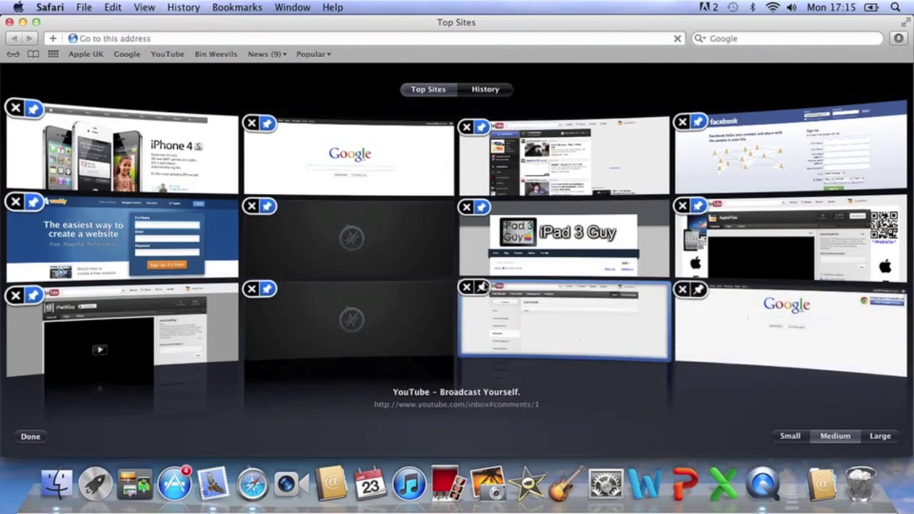
click(483, 288)
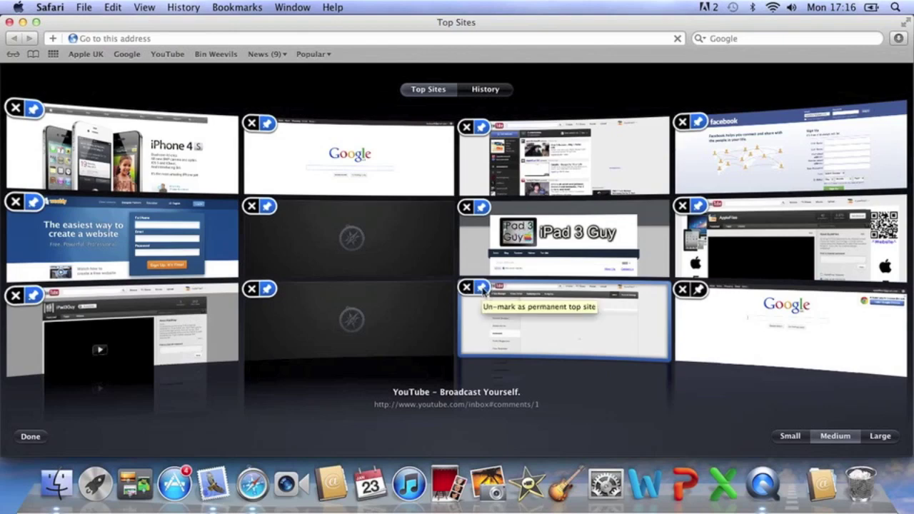
click(482, 288)
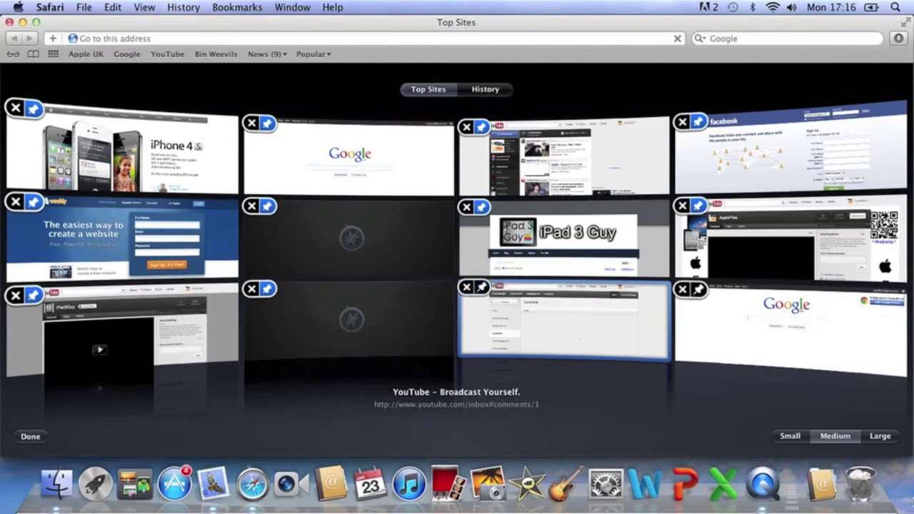
Step: Try small and large Top Sites thumbnails, settle on medium, then switch to History
click(791, 437)
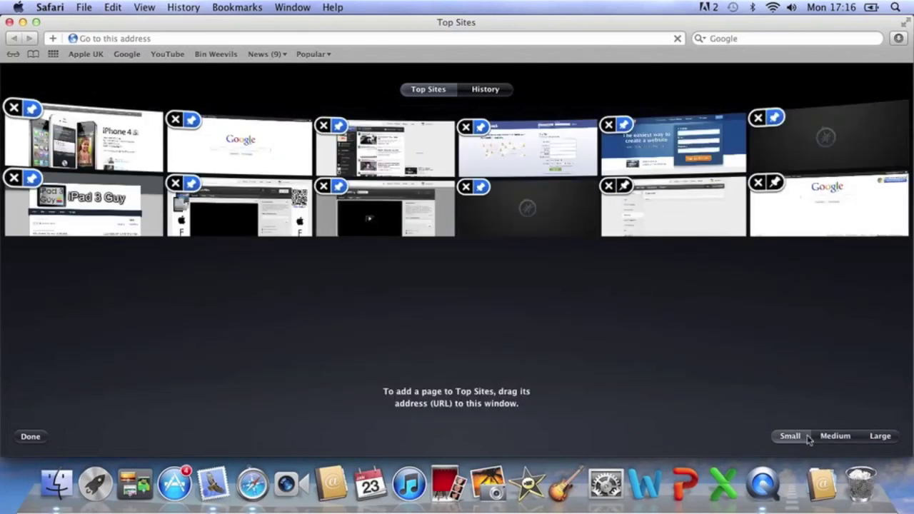
click(848, 440)
click(878, 437)
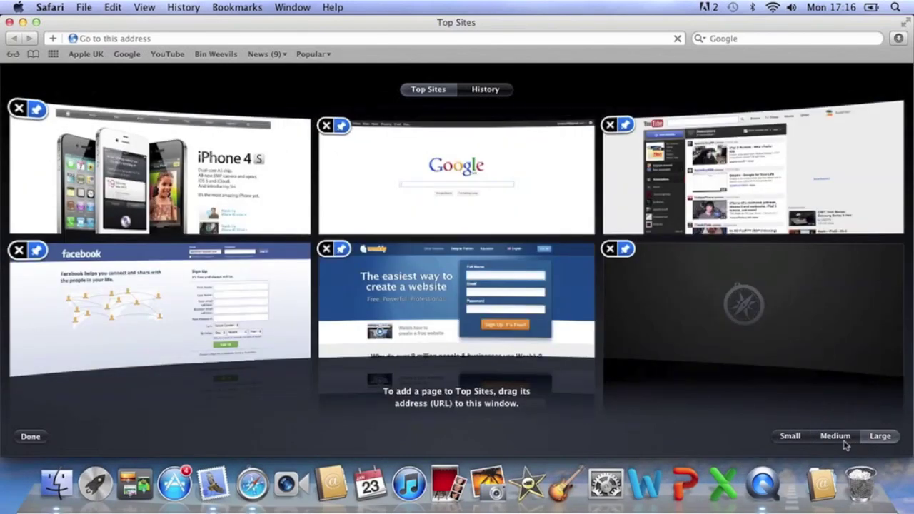
click(845, 441)
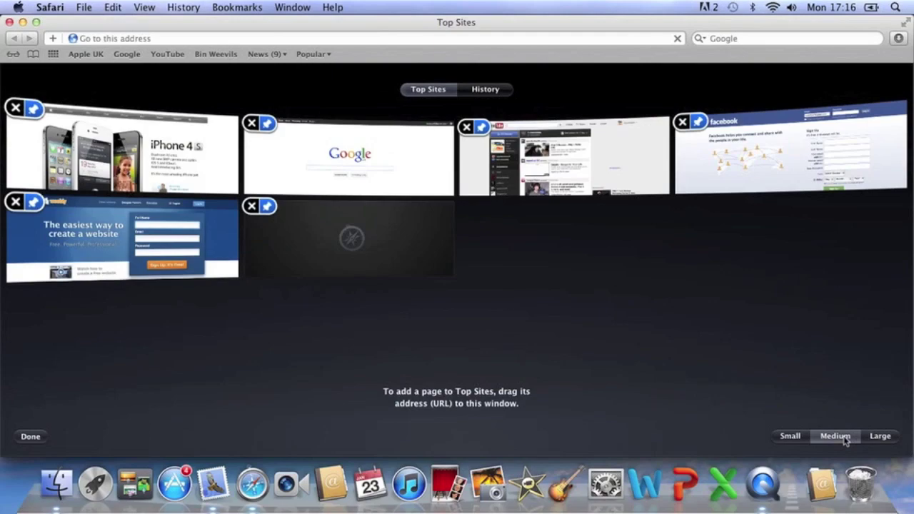
click(495, 92)
Step: Scroll back through the History Cover Flow of previously visited pages
scroll(367, 299, down, 5)
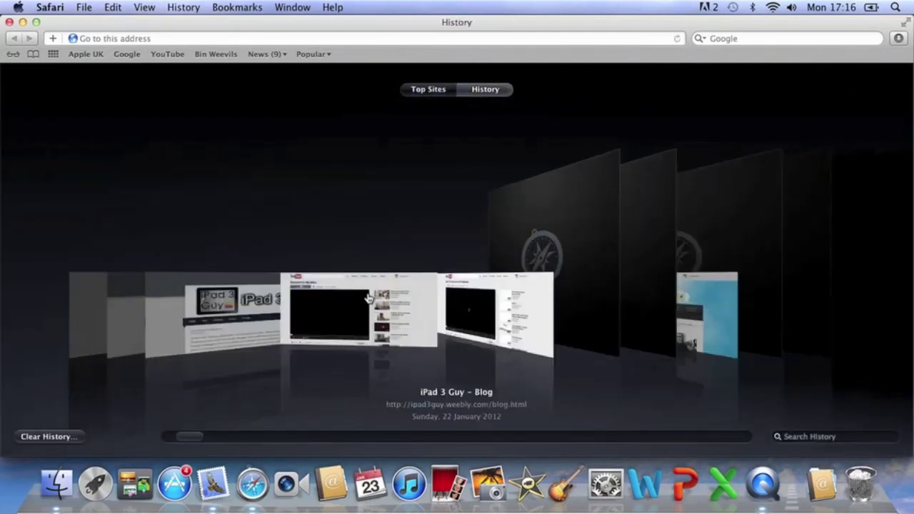
scroll(367, 300, down, 10)
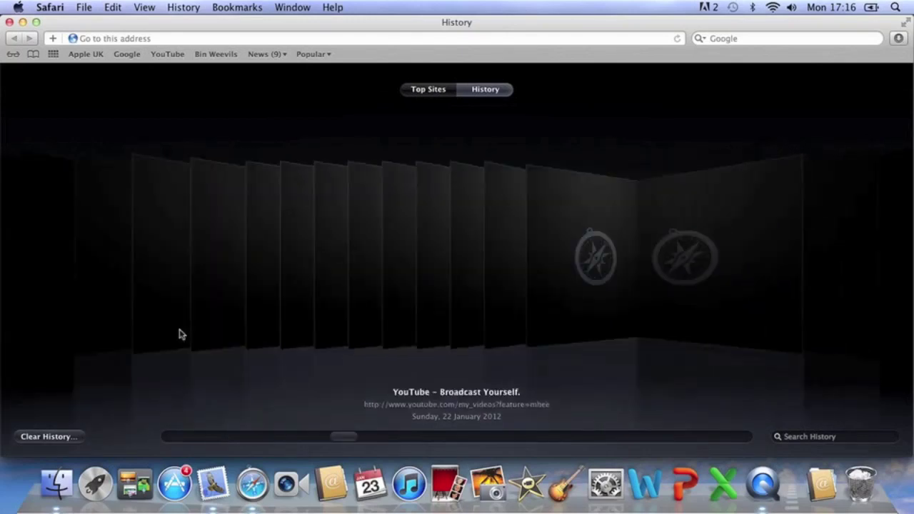
scroll(179, 334, down, 10)
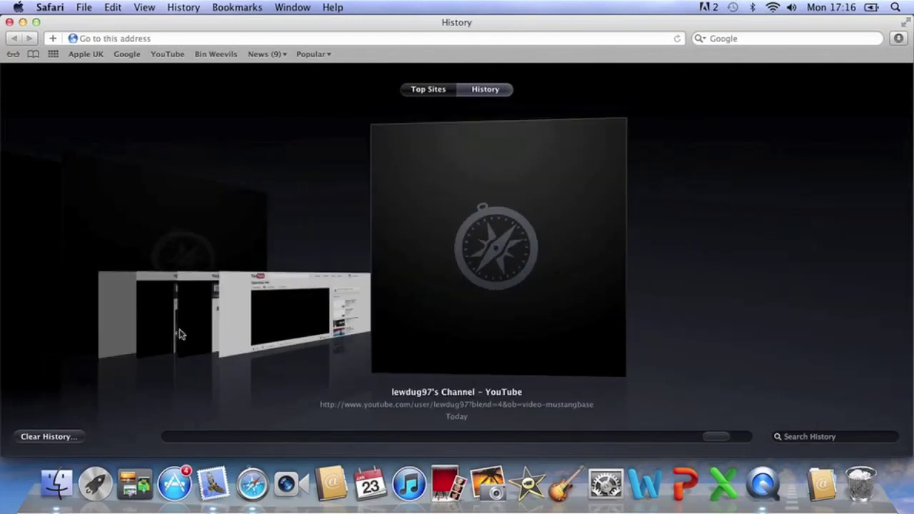
scroll(179, 333, up, 20)
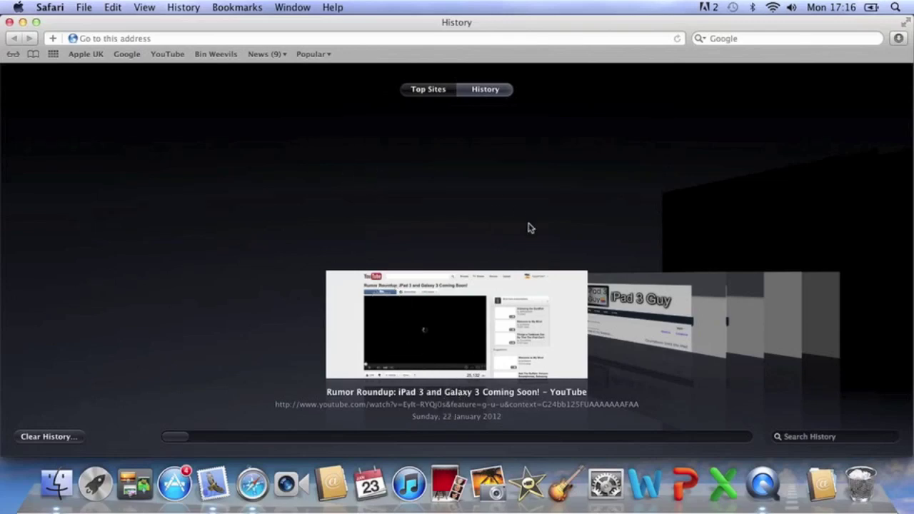
scroll(531, 226, right, 10)
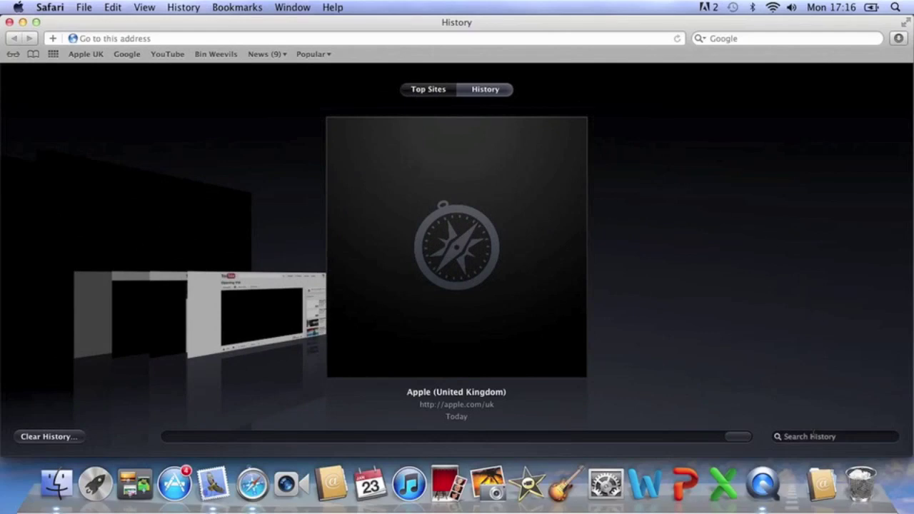
Step: Clear the entire browsing history, confirming the wipe
click(50, 437)
click(547, 187)
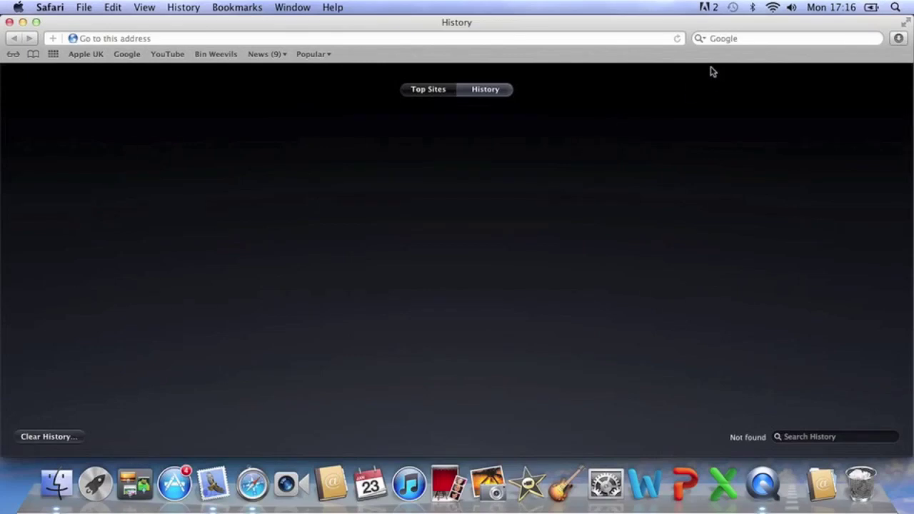
click(85, 8)
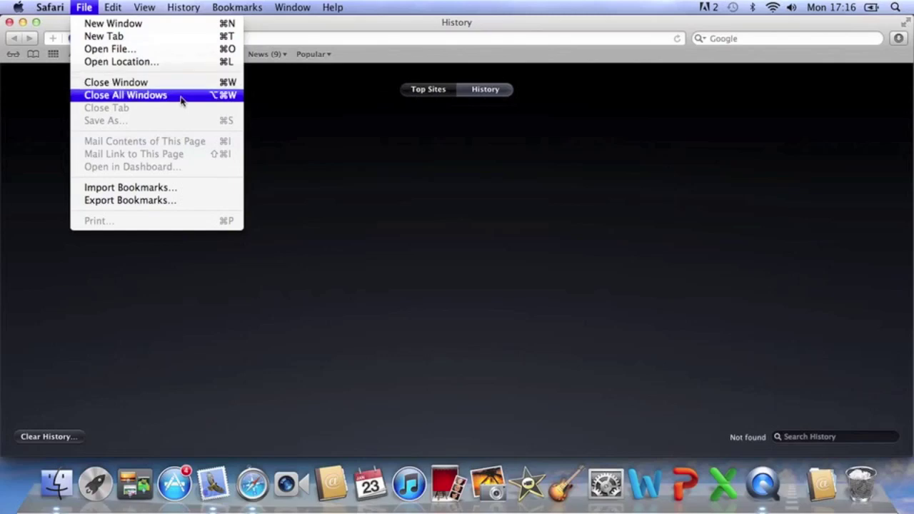
mouse_move(132, 8)
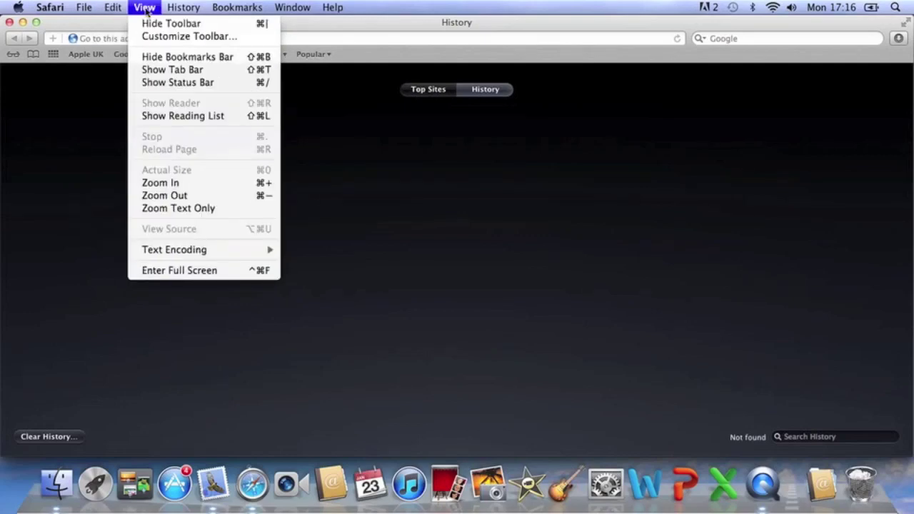
mouse_move(187, 9)
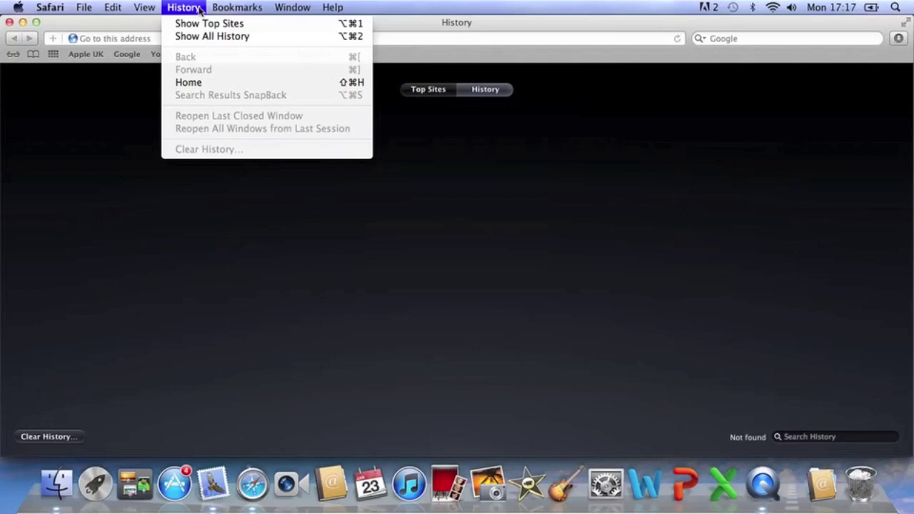
mouse_move(223, 9)
mouse_move(298, 7)
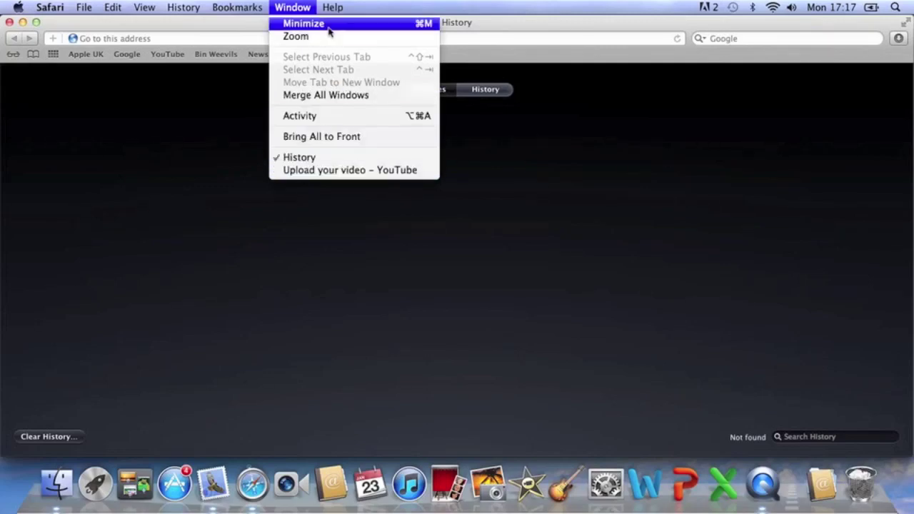
mouse_move(331, 9)
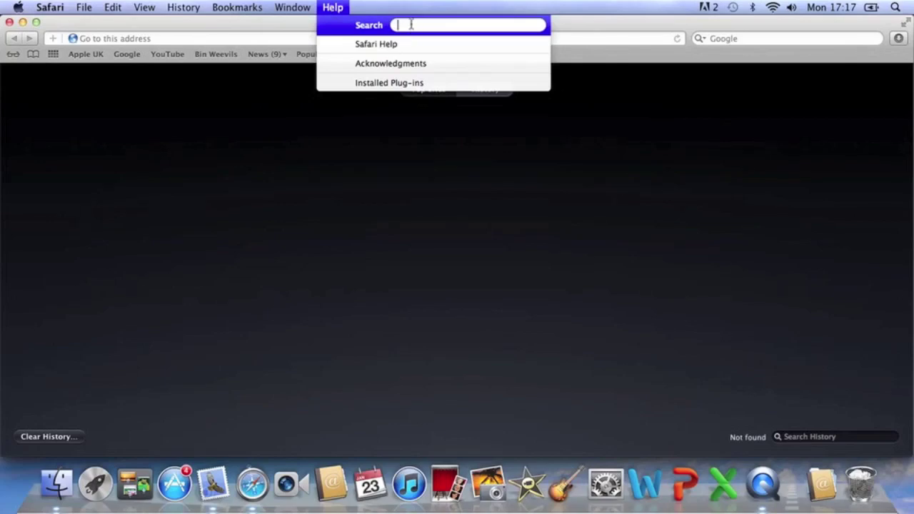
click(340, 143)
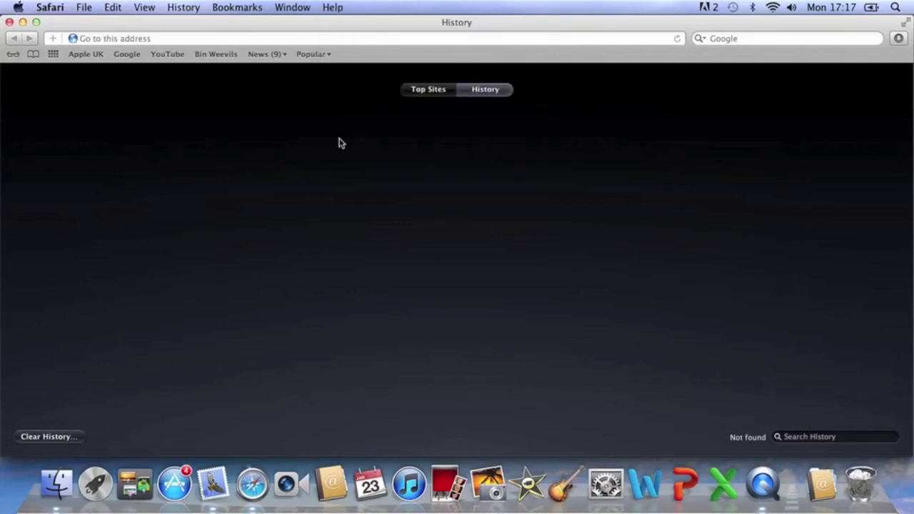
Step: Visit YouTube, then Google UK from the bookmarks bar, and narrow the browser window
click(167, 55)
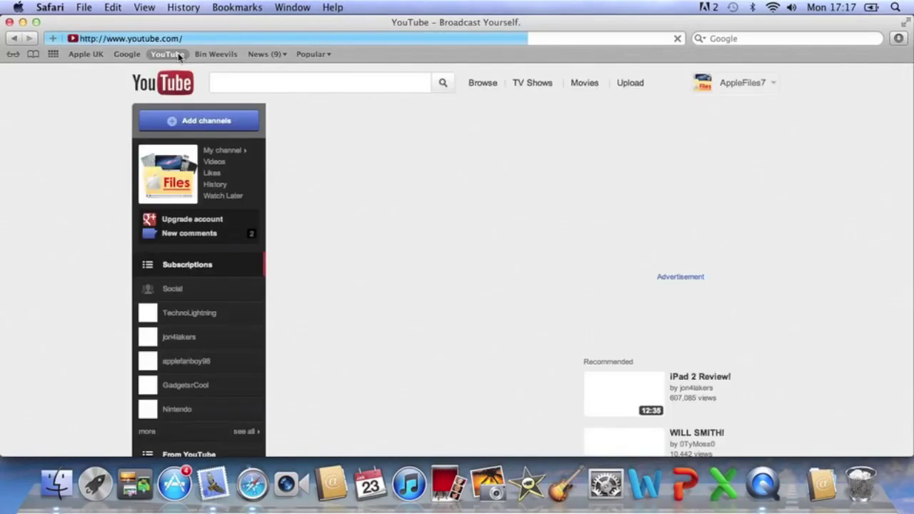
click(678, 39)
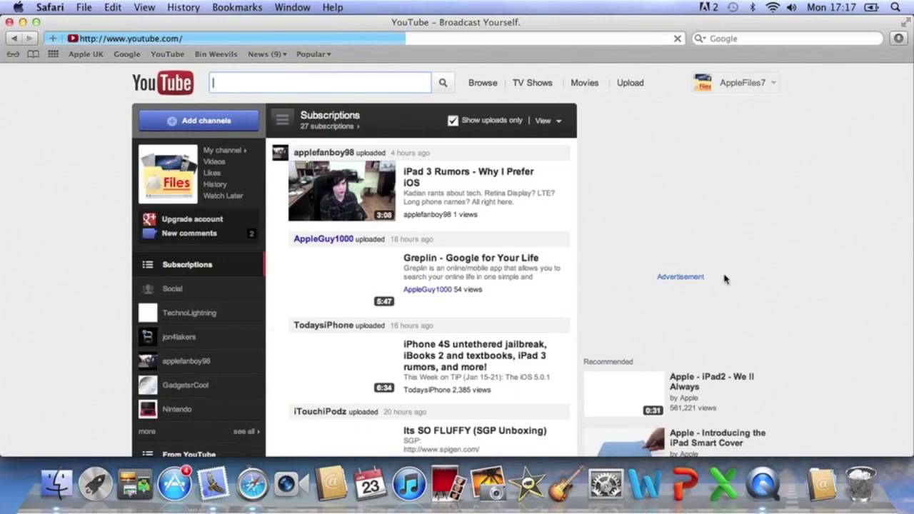
click(126, 55)
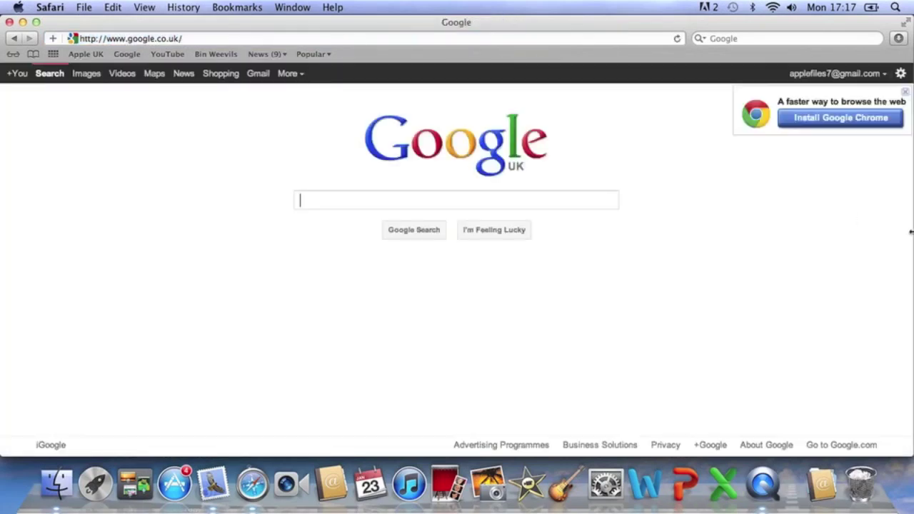
drag(911, 220, 821, 220)
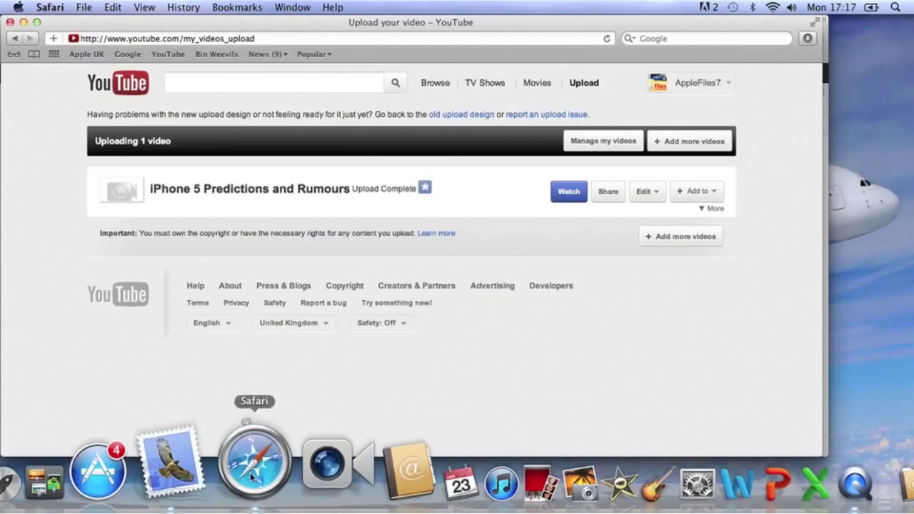
Step: Bring the Google window to the front from Safari's Dock menu, then check its Options
right_click(259, 473)
click(300, 293)
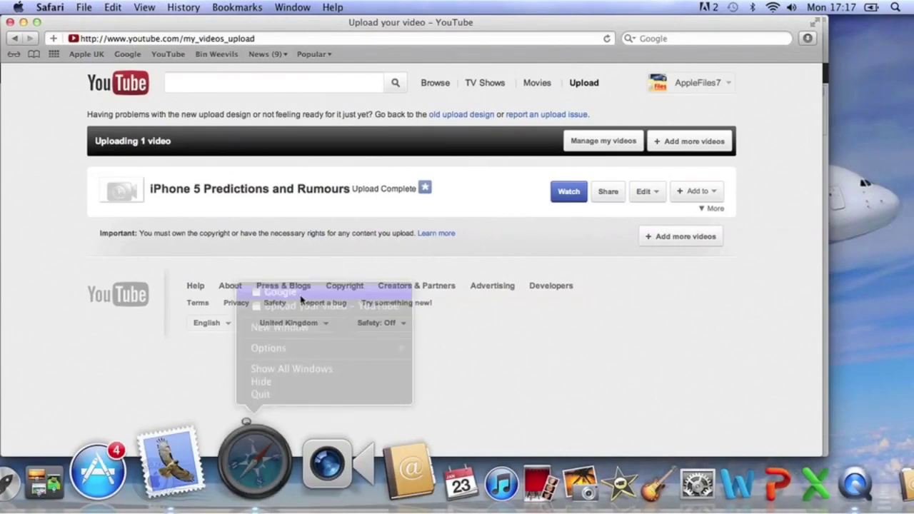
drag(395, 151, 384, 169)
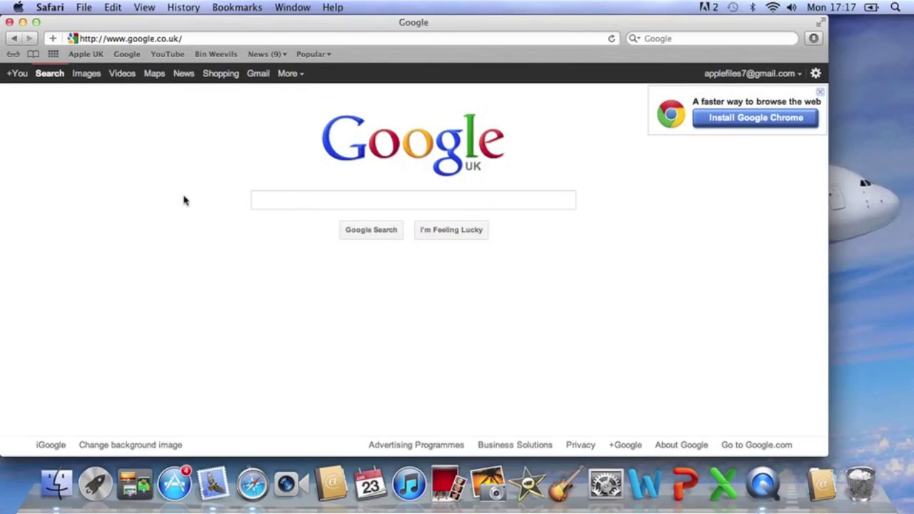
click(404, 144)
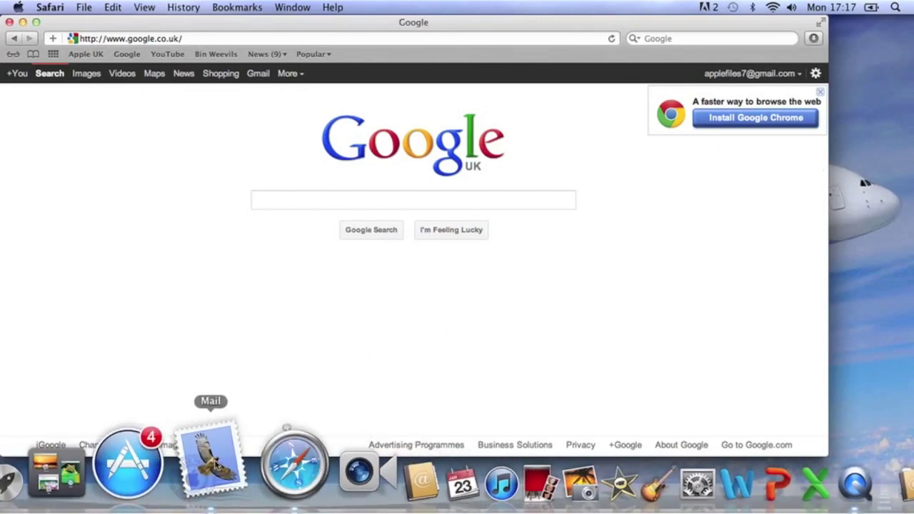
right_click(257, 467)
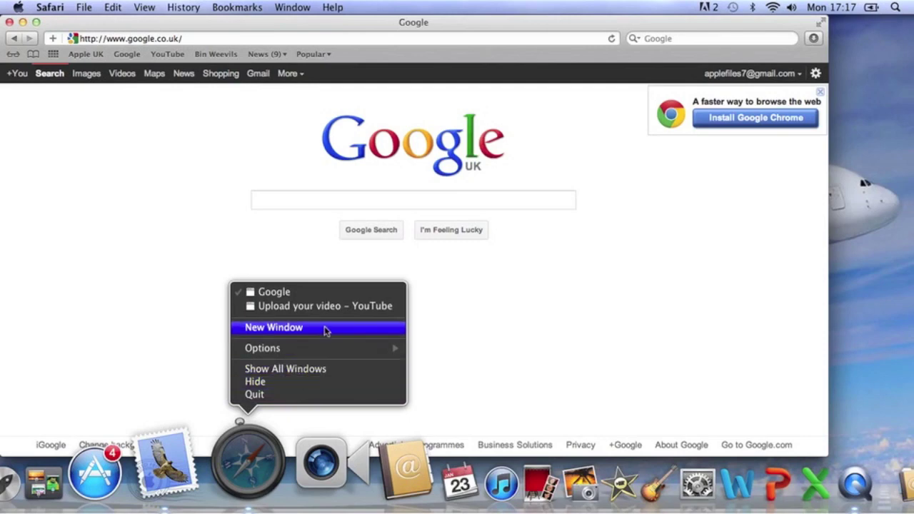
mouse_move(330, 348)
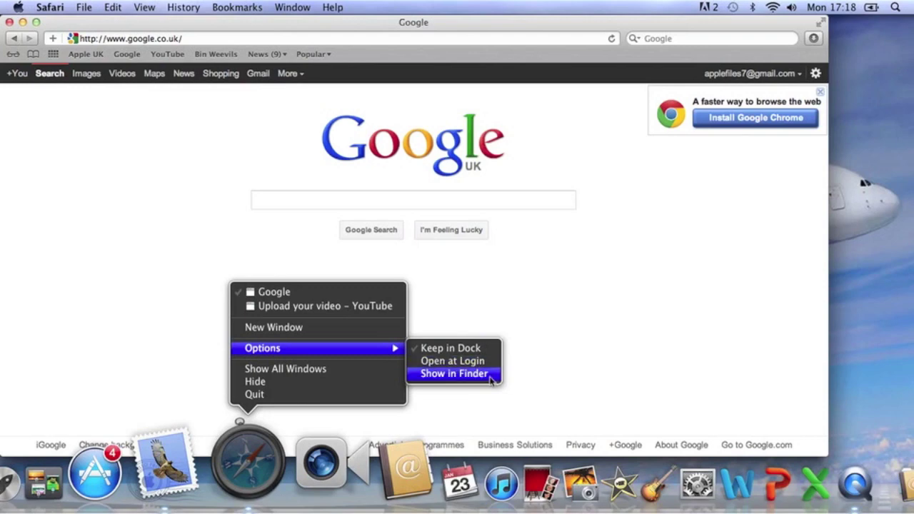
click(538, 205)
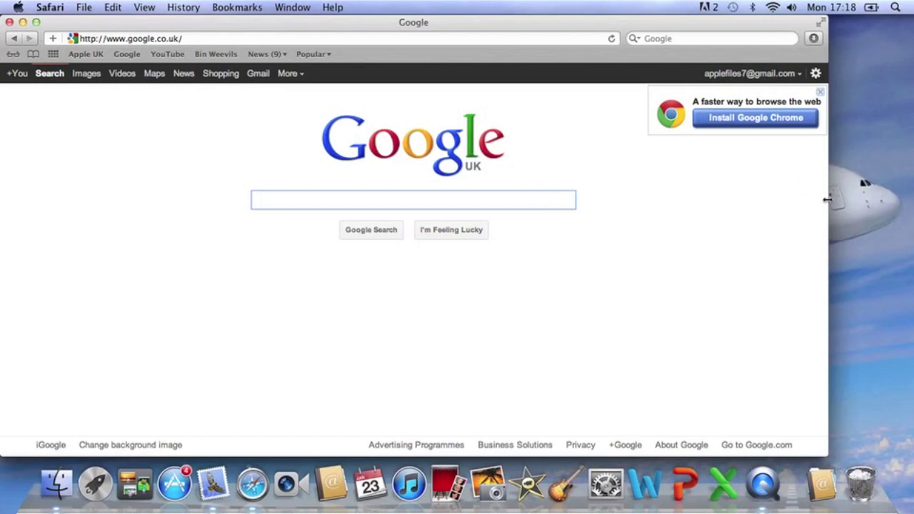
Step: Widen the window to the screen edge and type 'Thanks for wathc' into Google's search box
drag(827, 200, 908, 198)
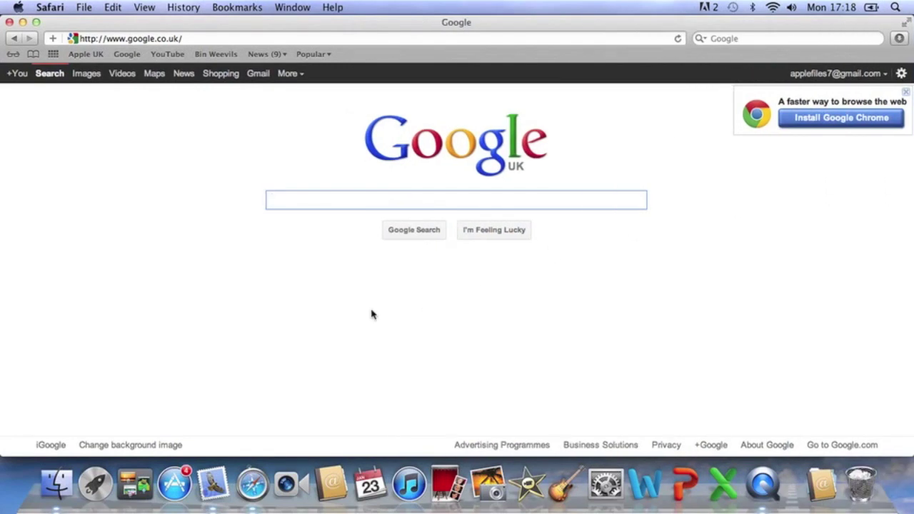
text(Thanks)
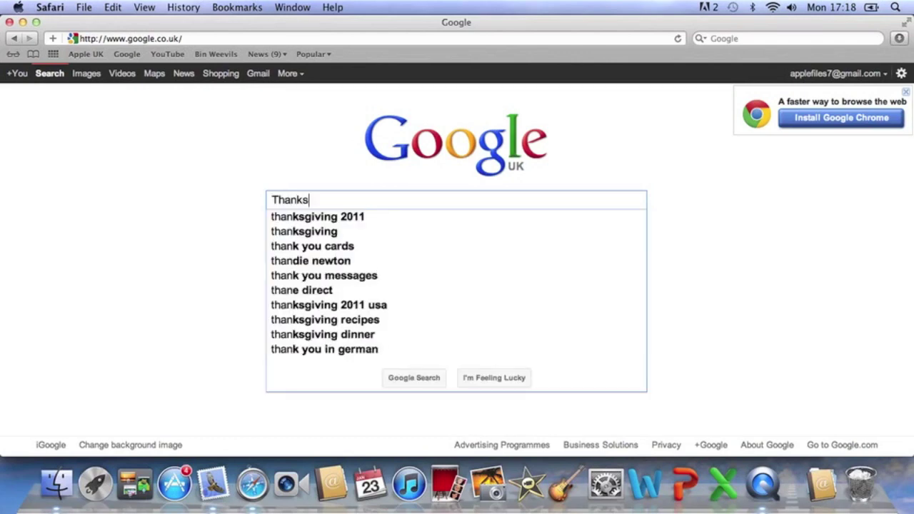
text( for wathching)
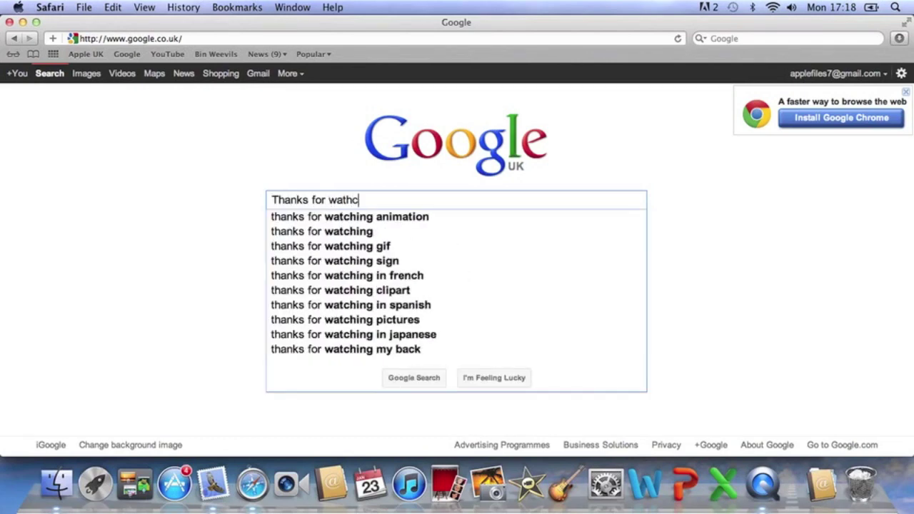